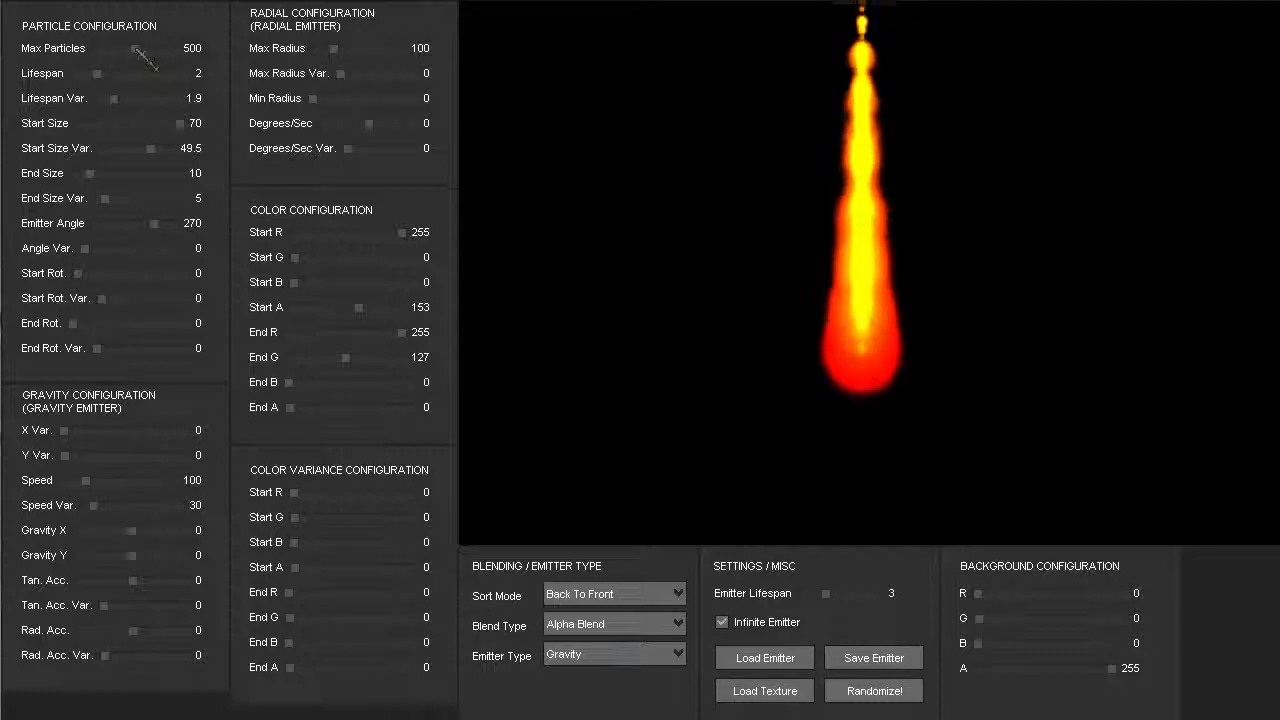
Try maximum particle counts of 1000 and 1, and settle on 462.
{"action": "left_click_drag", "start_coordinate": [135, 48], "coordinate": [189, 55]}
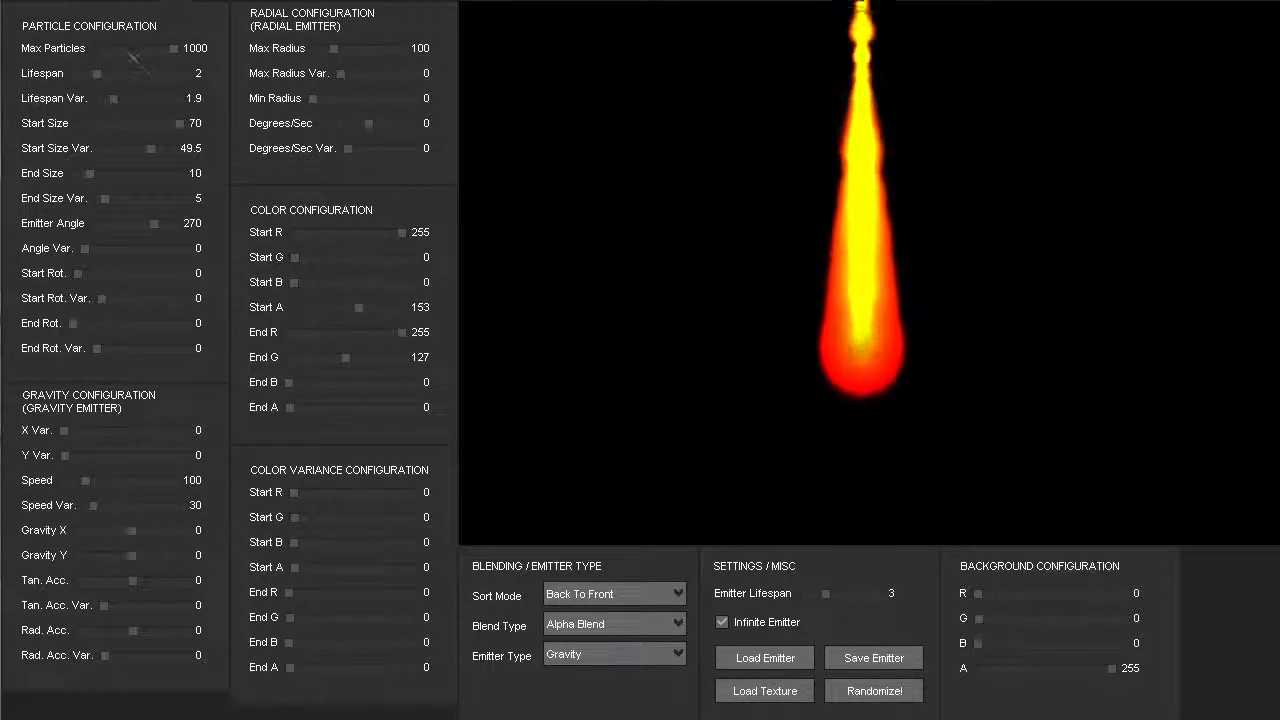
{"action": "left_click_drag", "start_coordinate": [135, 55], "coordinate": [92, 56]}
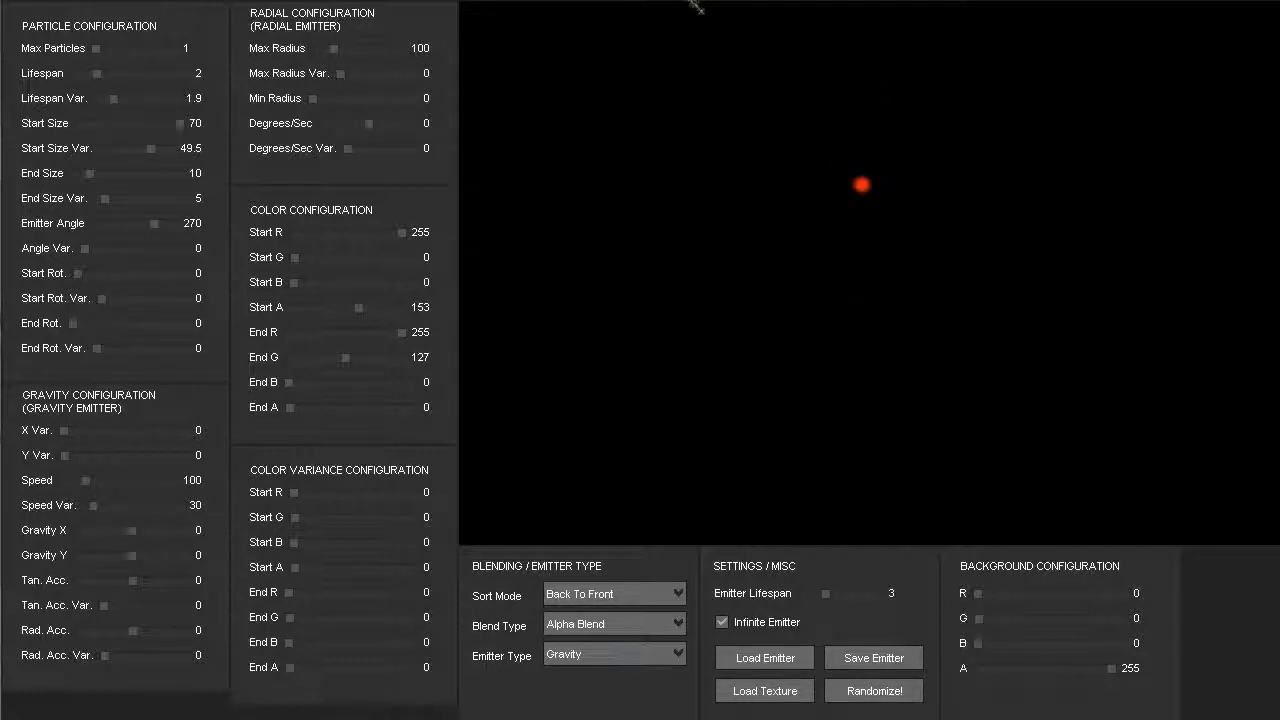
{"action": "left_click_drag", "start_coordinate": [114, 52], "coordinate": [131, 49]}
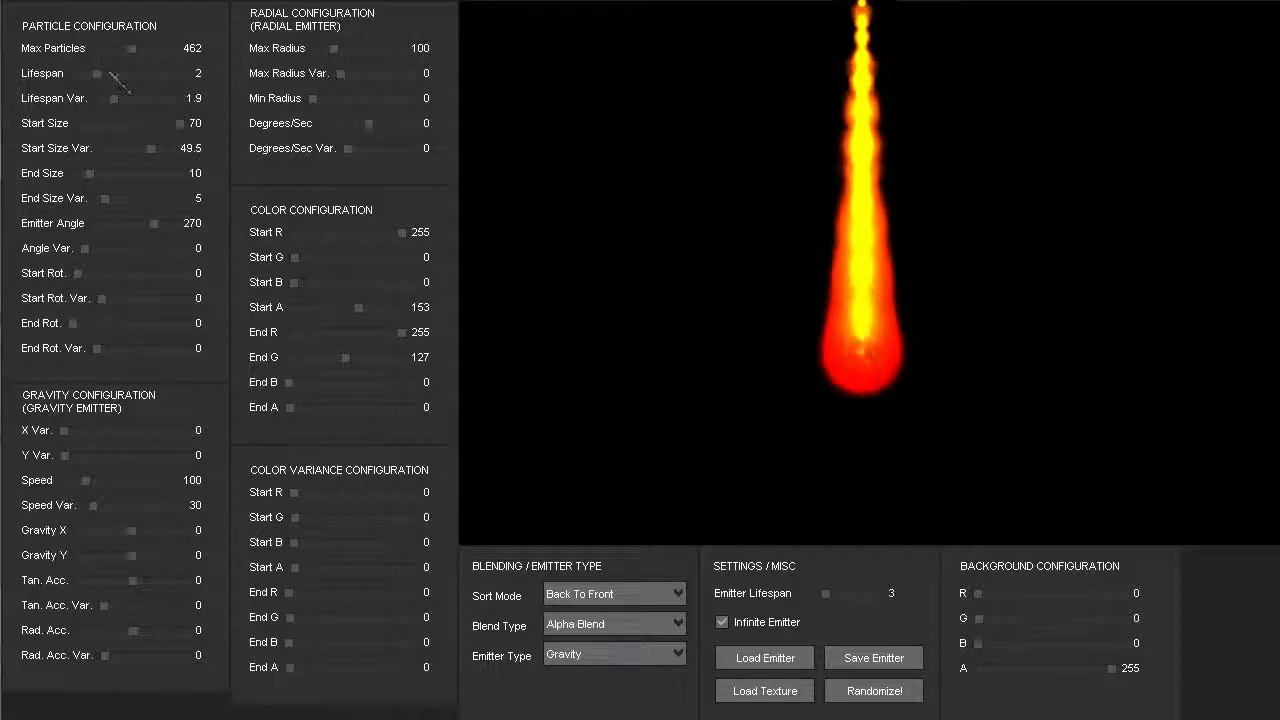
Set the particle lifespan to 0.4, try a lifespan variance of 10, and settle on a variance of 0.6.
{"action": "left_click_drag", "start_coordinate": [97, 76], "coordinate": [84, 89]}
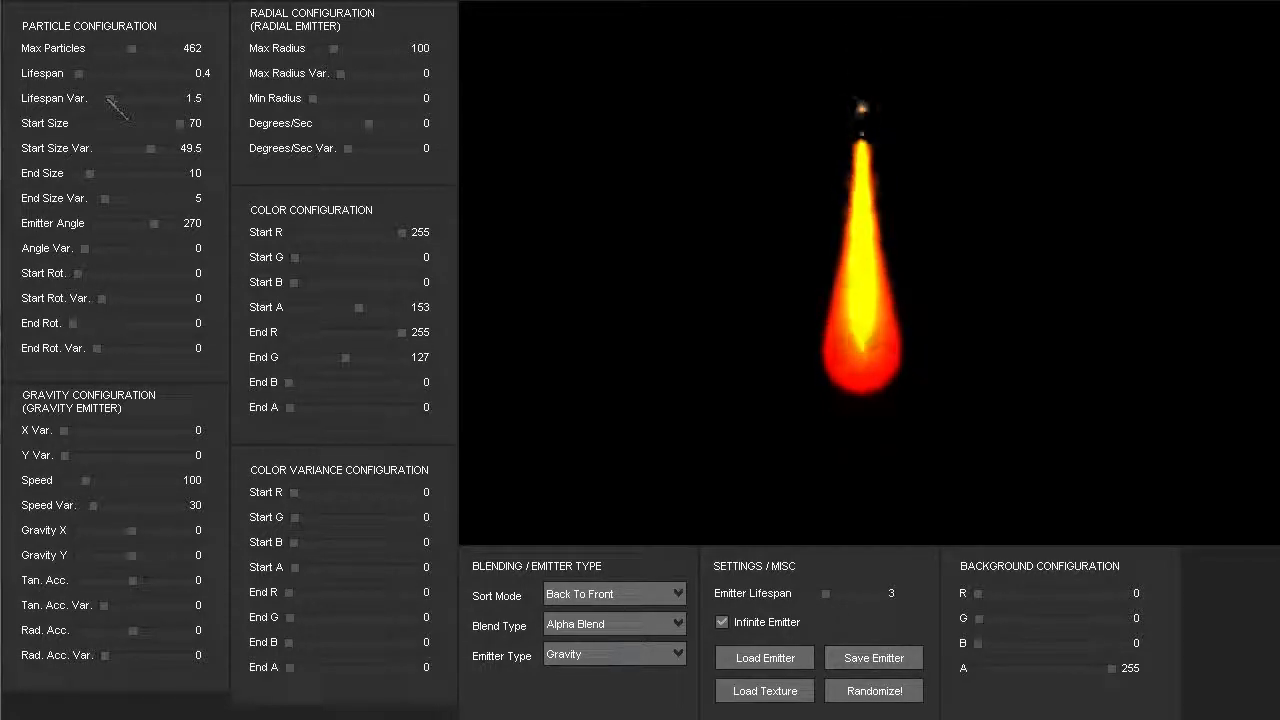
{"action": "left_click_drag", "start_coordinate": [113, 101], "coordinate": [176, 98]}
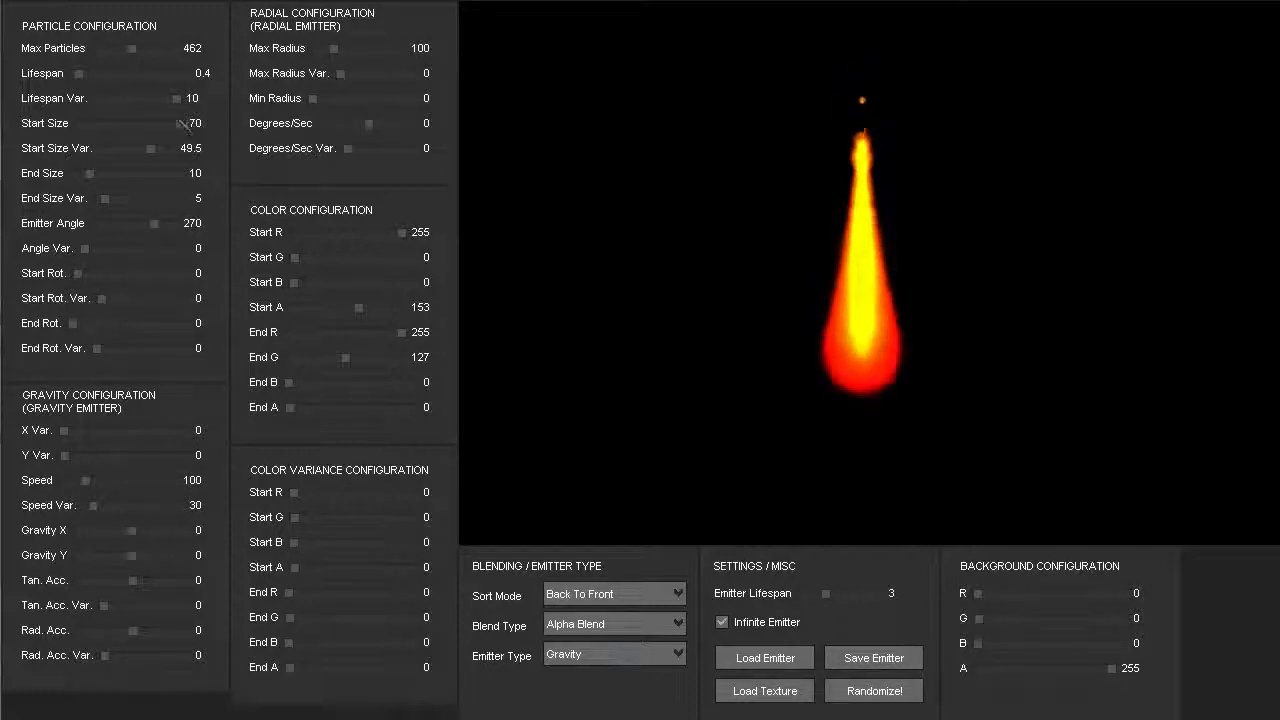
{"action": "left_click_drag", "start_coordinate": [176, 98], "coordinate": [102, 99]}
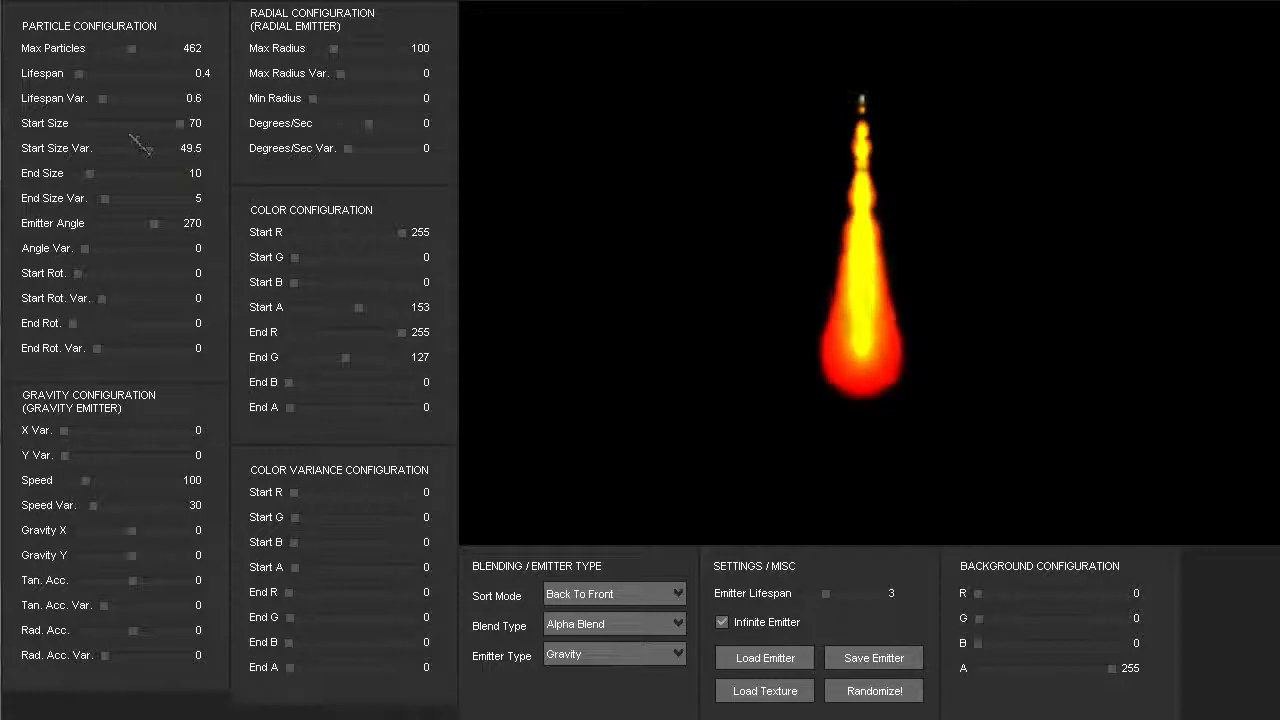
Set the particle start size to 40.2 and the emitter angle to 95.7 with an angle variance of 360.
{"action": "mouse_move", "coordinate": [131, 124]}
{"action": "left_mouse_down"}
{"action": "mouse_move", "coordinate": [76, 126]}
{"action": "mouse_move", "coordinate": [138, 125]}
{"action": "left_mouse_up"}
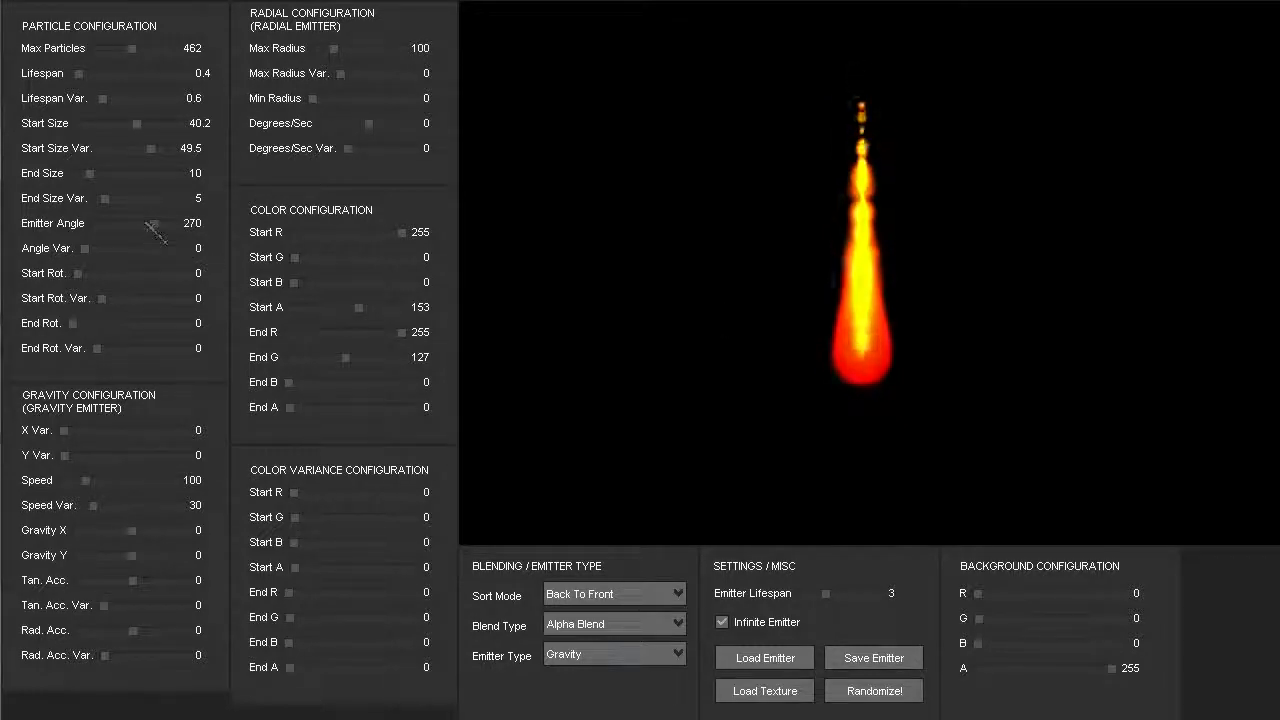
{"action": "left_click_drag", "start_coordinate": [141, 224], "coordinate": [113, 228]}
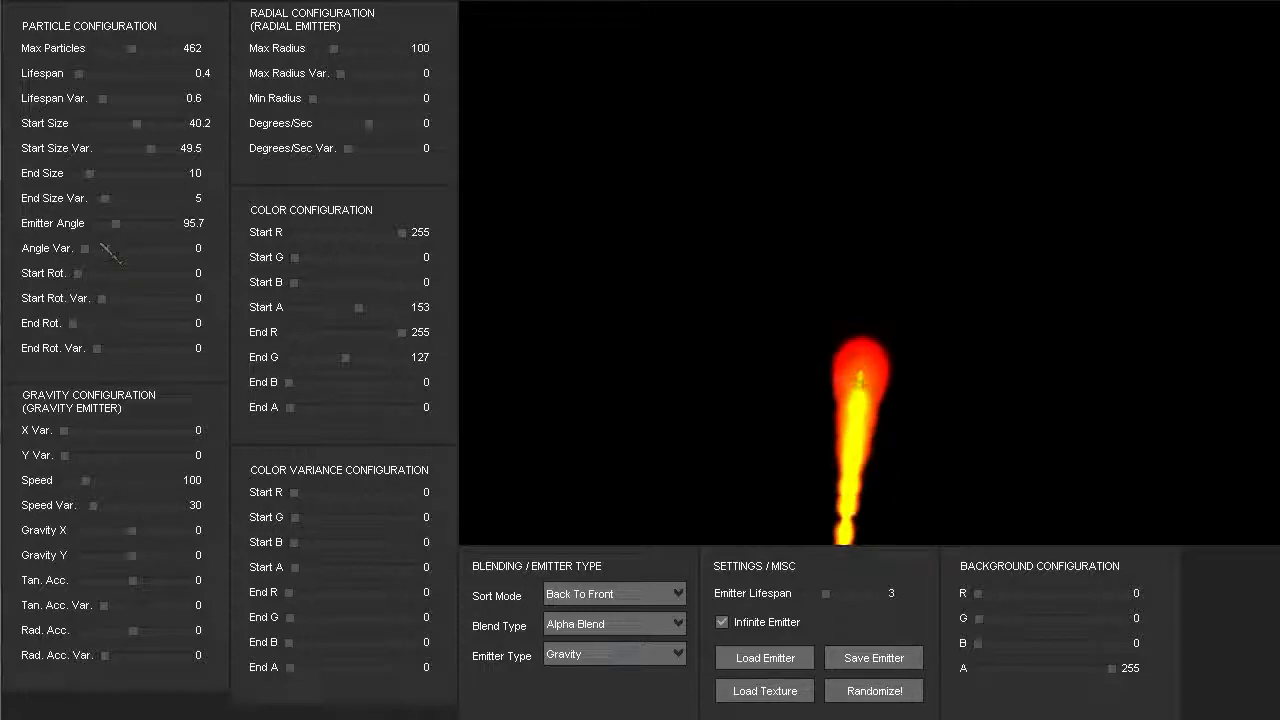
{"action": "left_click_drag", "start_coordinate": [95, 250], "coordinate": [186, 248]}
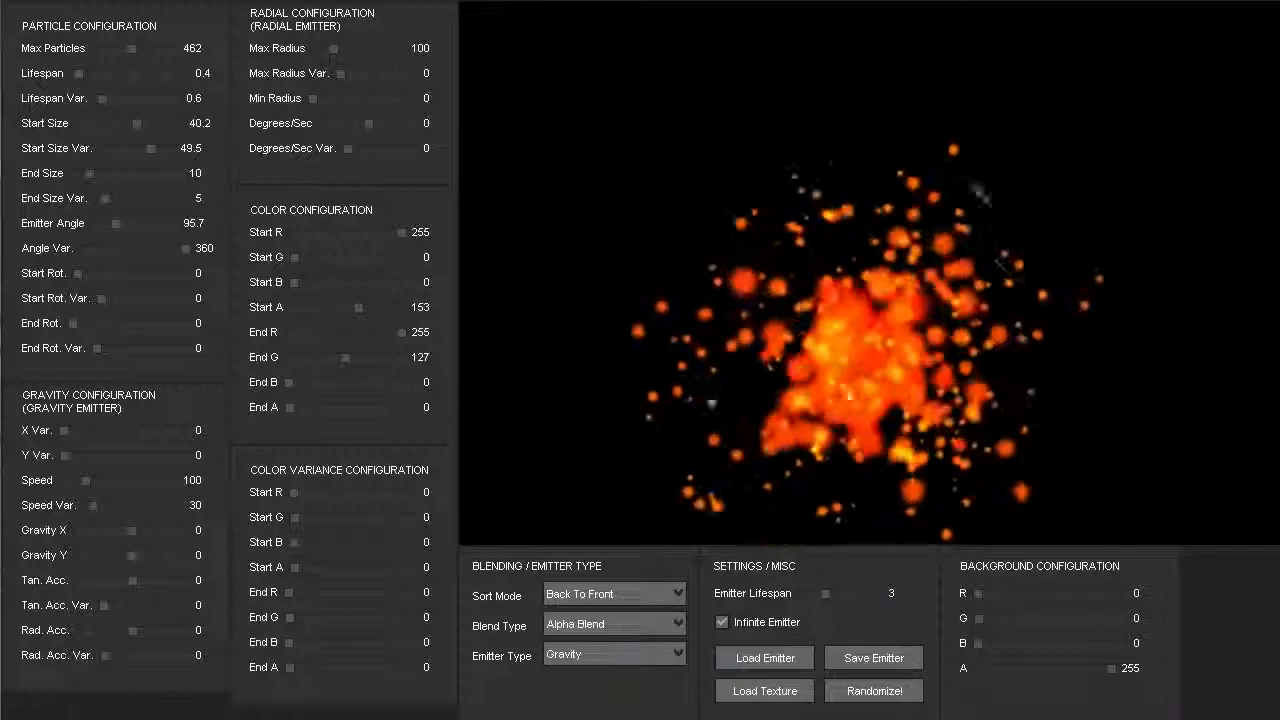
Preview the Radial emitter type and return the emitter to Gravity.
{"action": "left_click", "coordinate": [614, 654]}
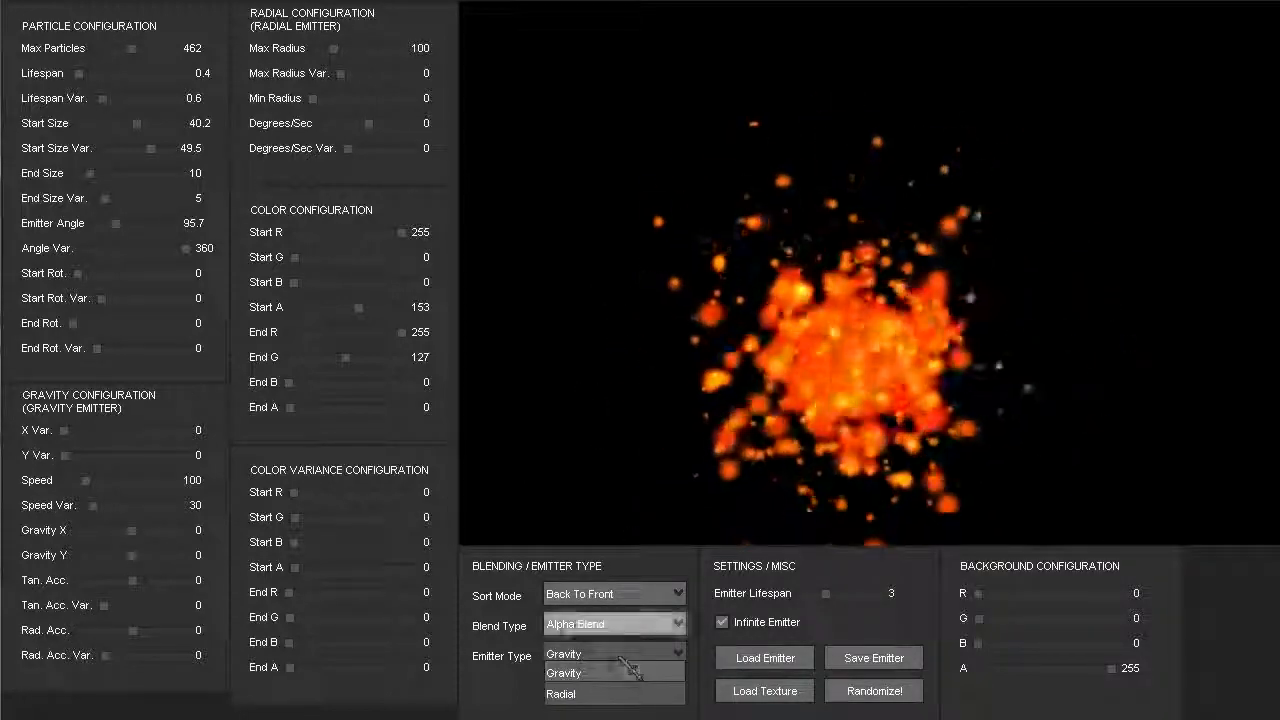
{"action": "left_click", "coordinate": [575, 699]}
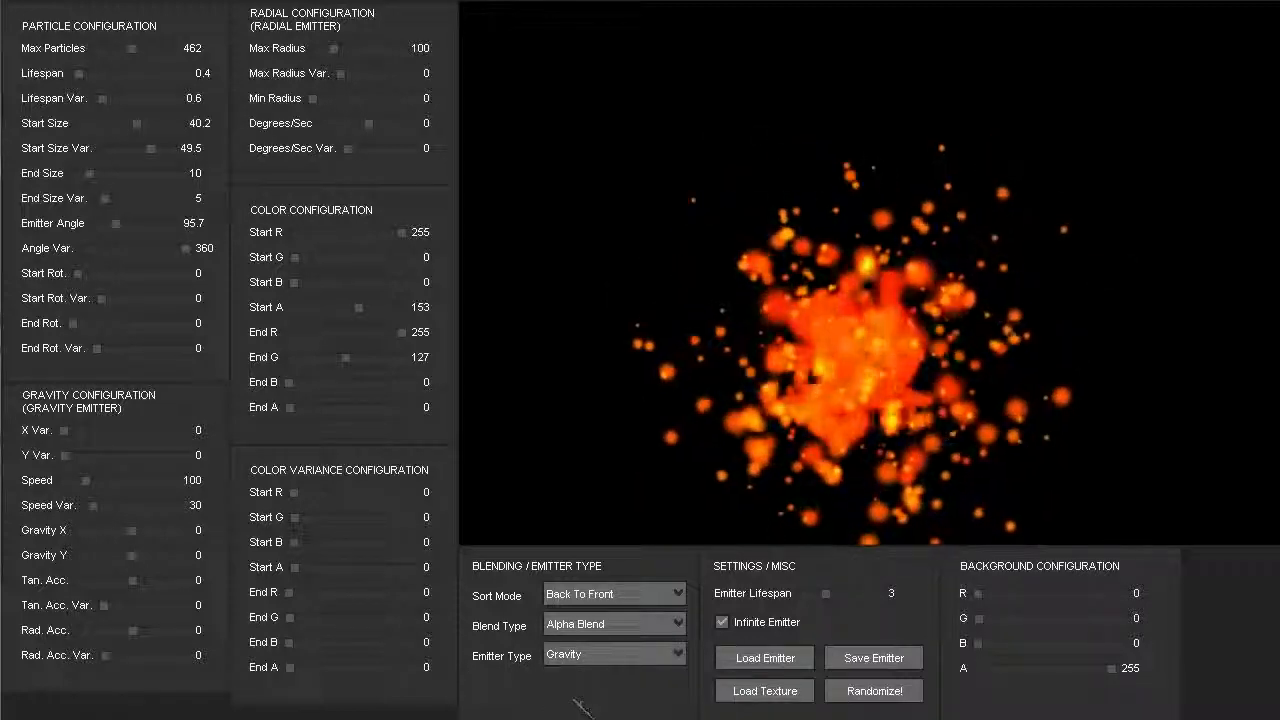
{"action": "left_click", "coordinate": [586, 655]}
{"action": "left_click", "coordinate": [575, 693]}
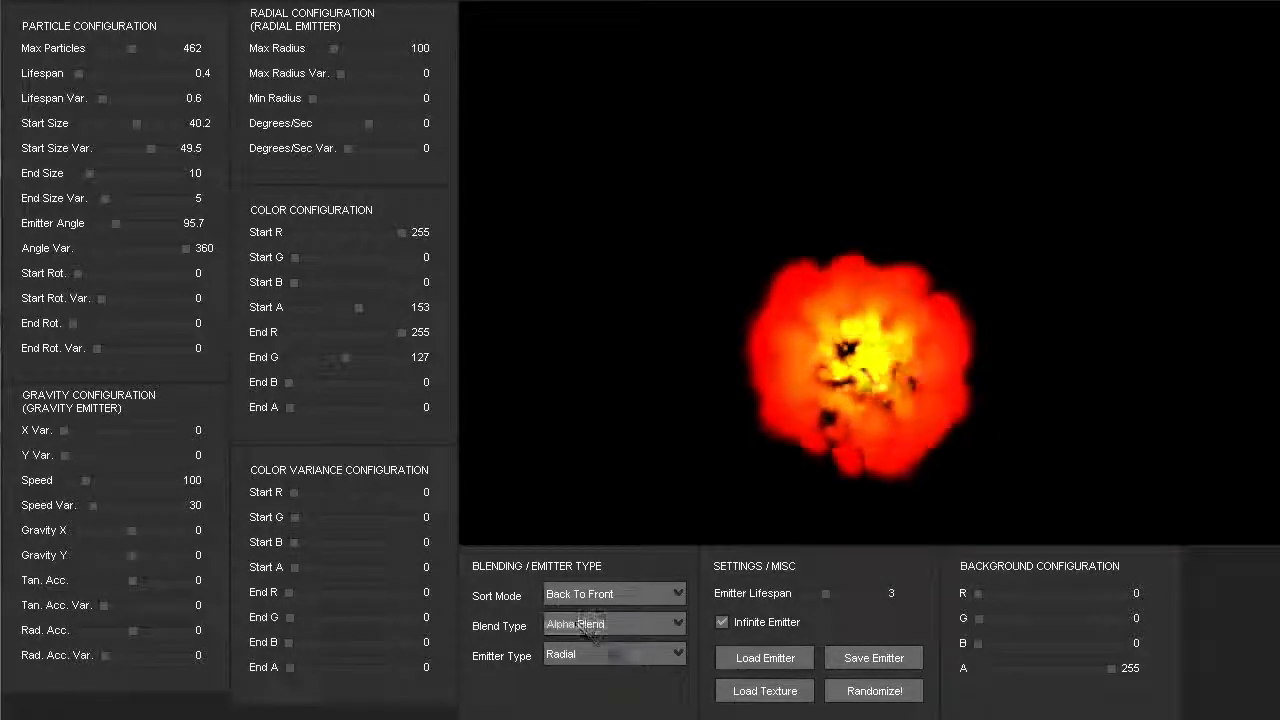
{"action": "left_click", "coordinate": [620, 654]}
{"action": "left_click", "coordinate": [592, 672]}
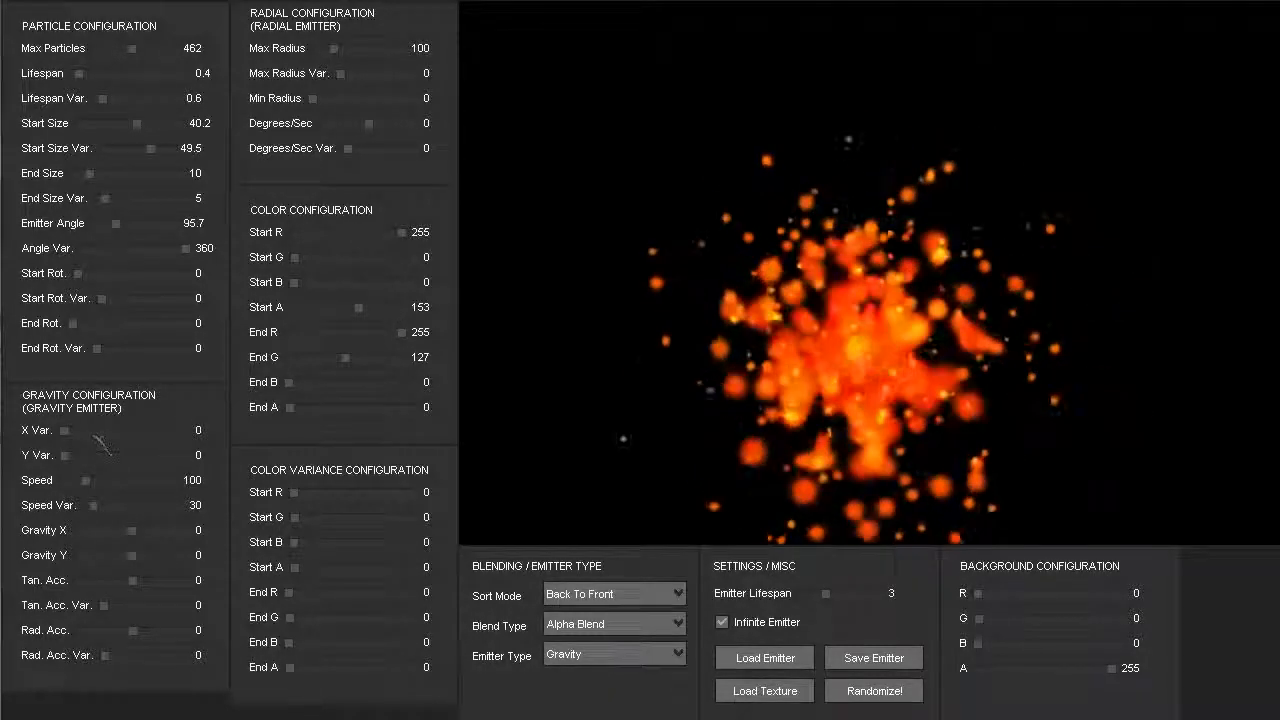
Reset the angle variance to 0, and try an X variance of 341.5 and Y variance of 336.1 before returning both to 0.
{"action": "left_click_drag", "start_coordinate": [186, 248], "coordinate": [82, 248]}
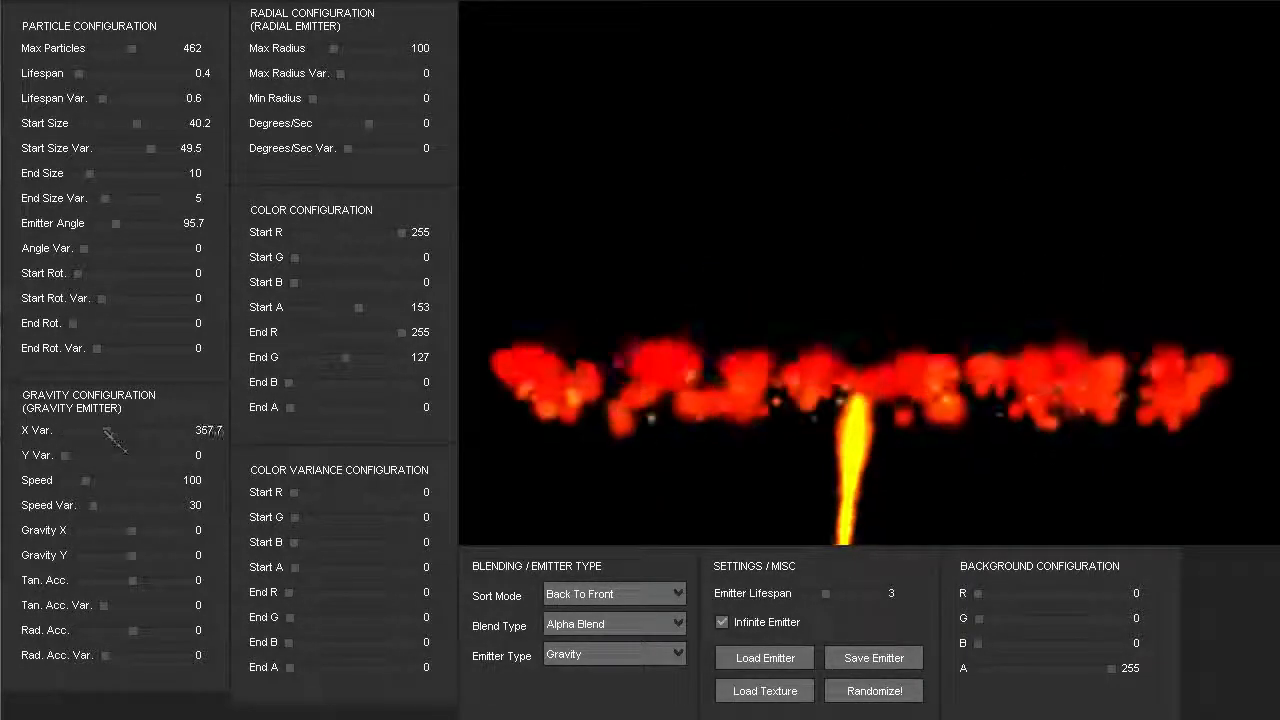
{"action": "left_click_drag", "start_coordinate": [104, 430], "coordinate": [102, 430]}
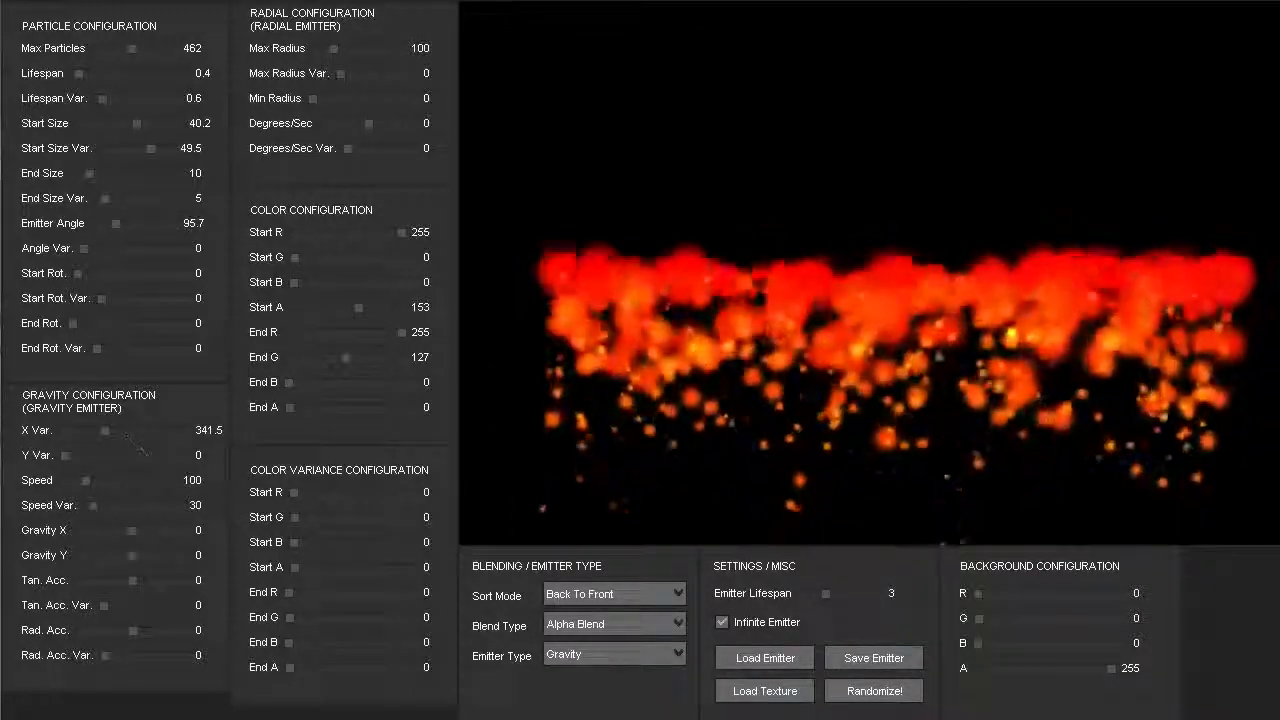
{"action": "left_click_drag", "start_coordinate": [98, 456], "coordinate": [105, 455]}
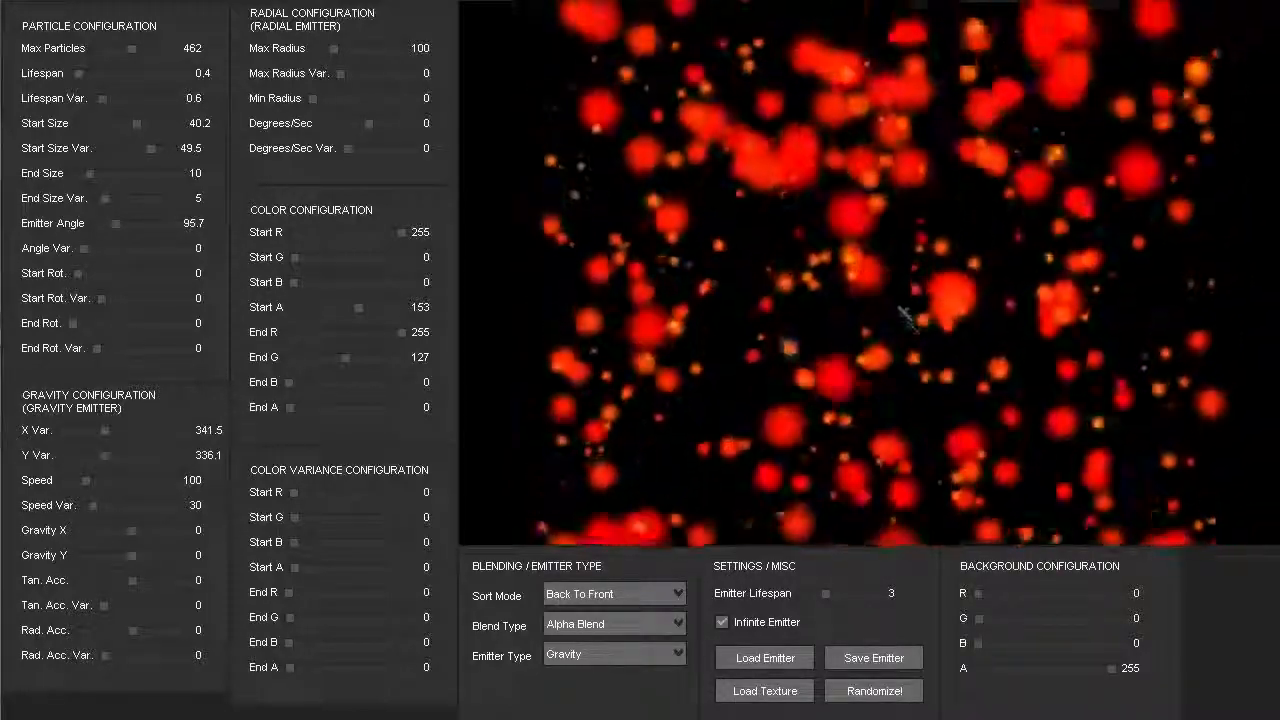
{"action": "left_click_drag", "start_coordinate": [105, 430], "coordinate": [62, 456]}
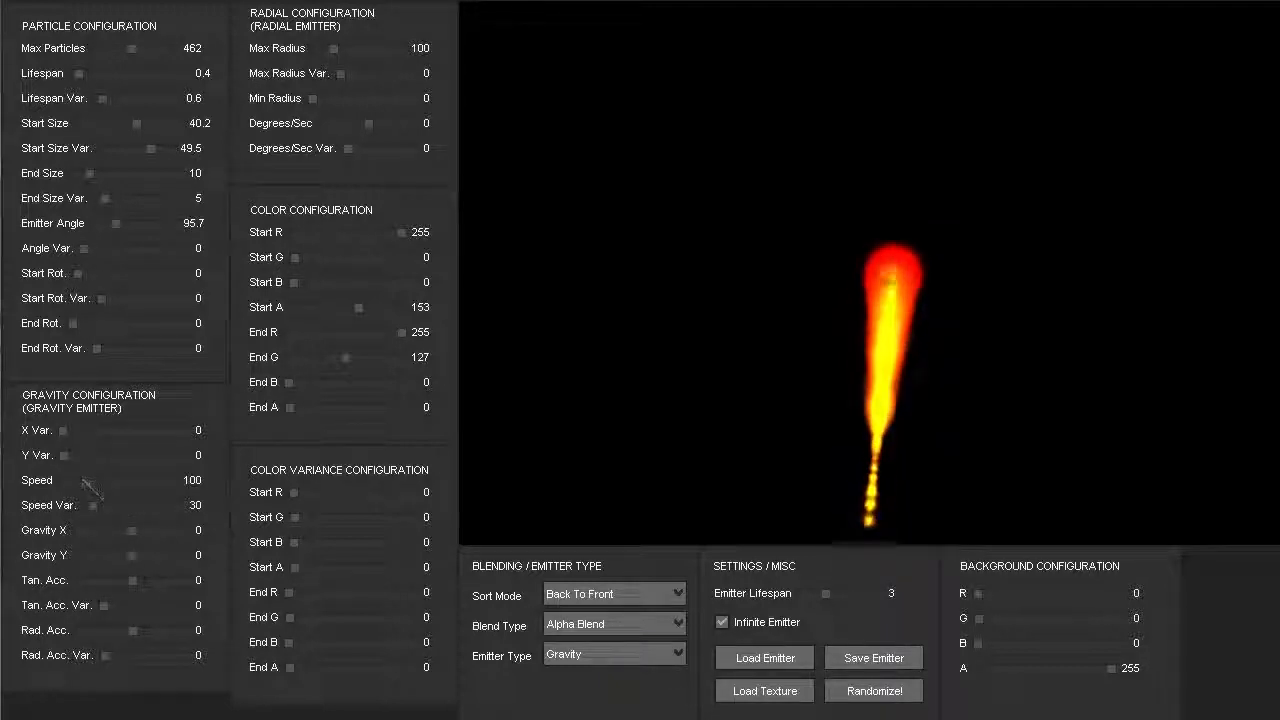
Try a speed of 364 and a speed variance of 387, settling on a speed of 99 and a variance of 37.
{"action": "left_click_drag", "start_coordinate": [84, 481], "coordinate": [67, 482]}
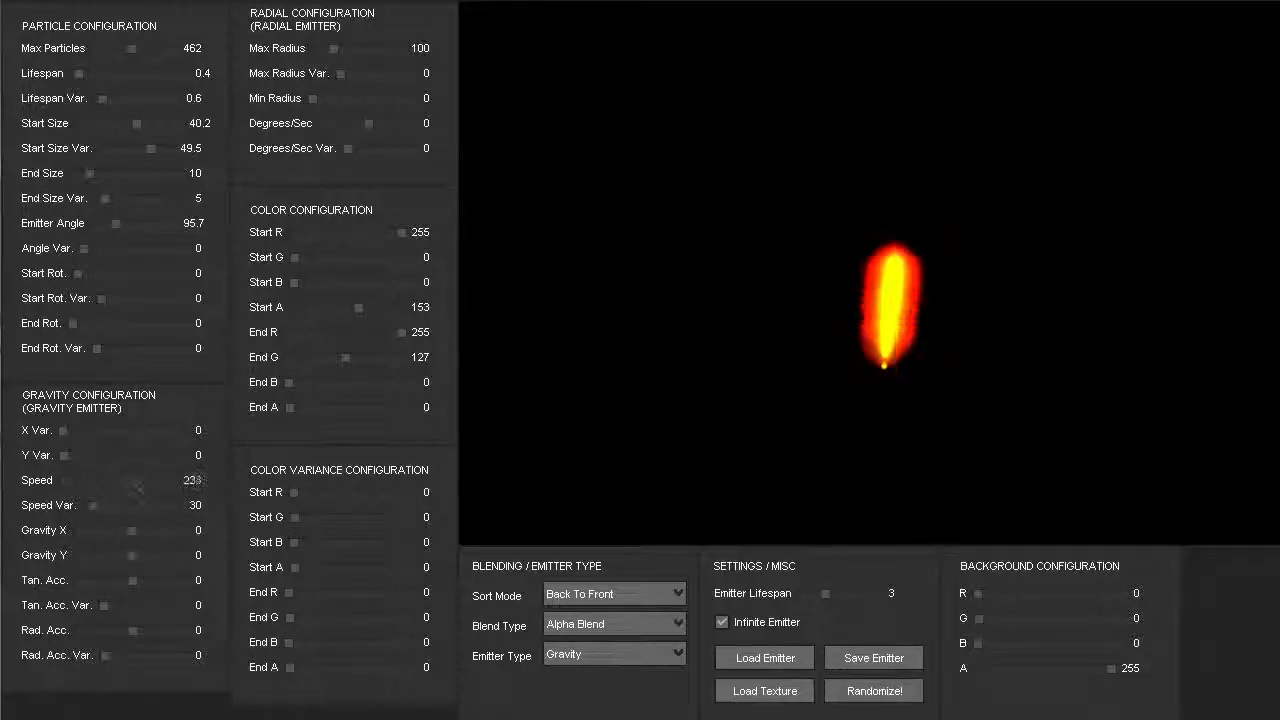
{"action": "left_click_drag", "start_coordinate": [133, 483], "coordinate": [143, 482]}
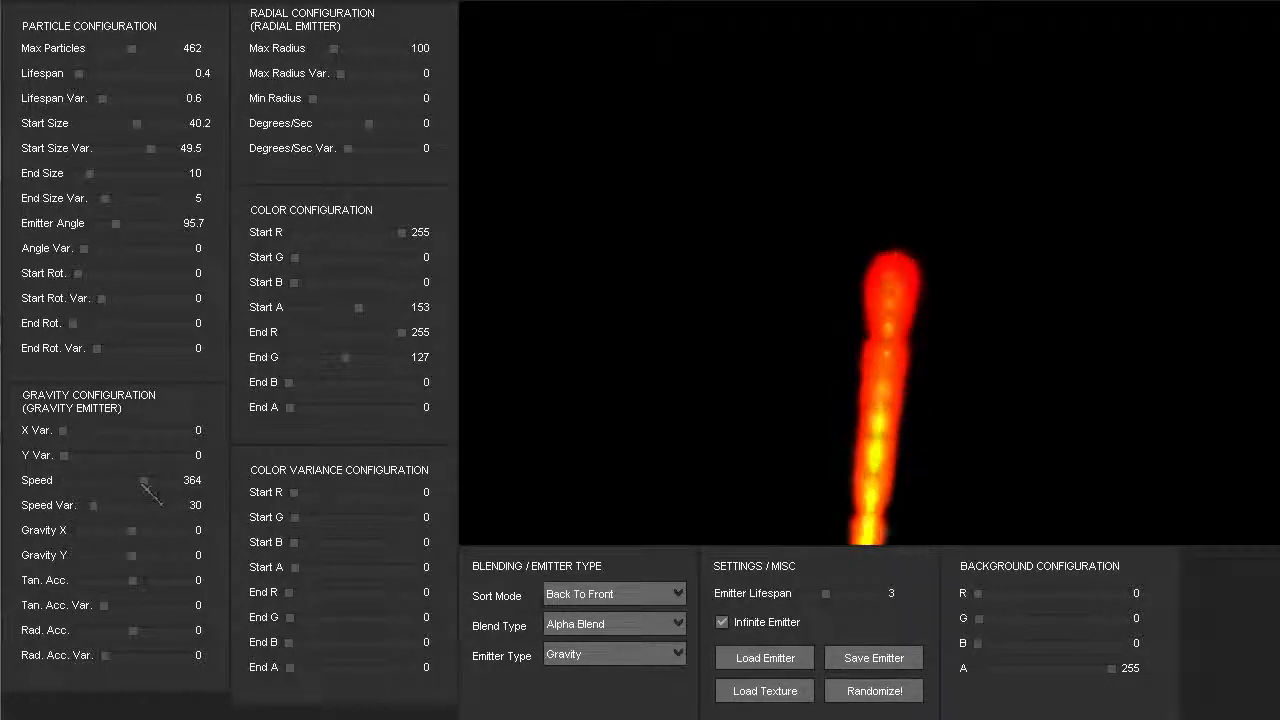
{"action": "left_click_drag", "start_coordinate": [129, 482], "coordinate": [78, 481]}
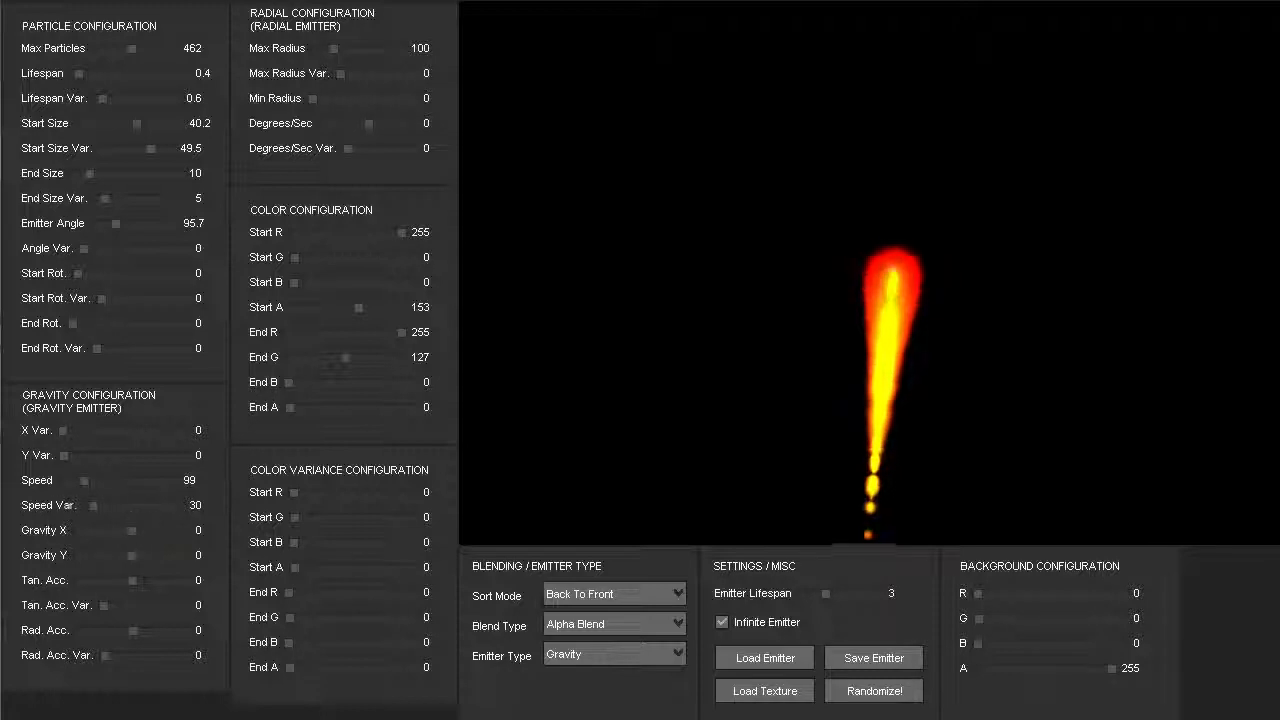
{"action": "left_click_drag", "start_coordinate": [111, 508], "coordinate": [157, 519]}
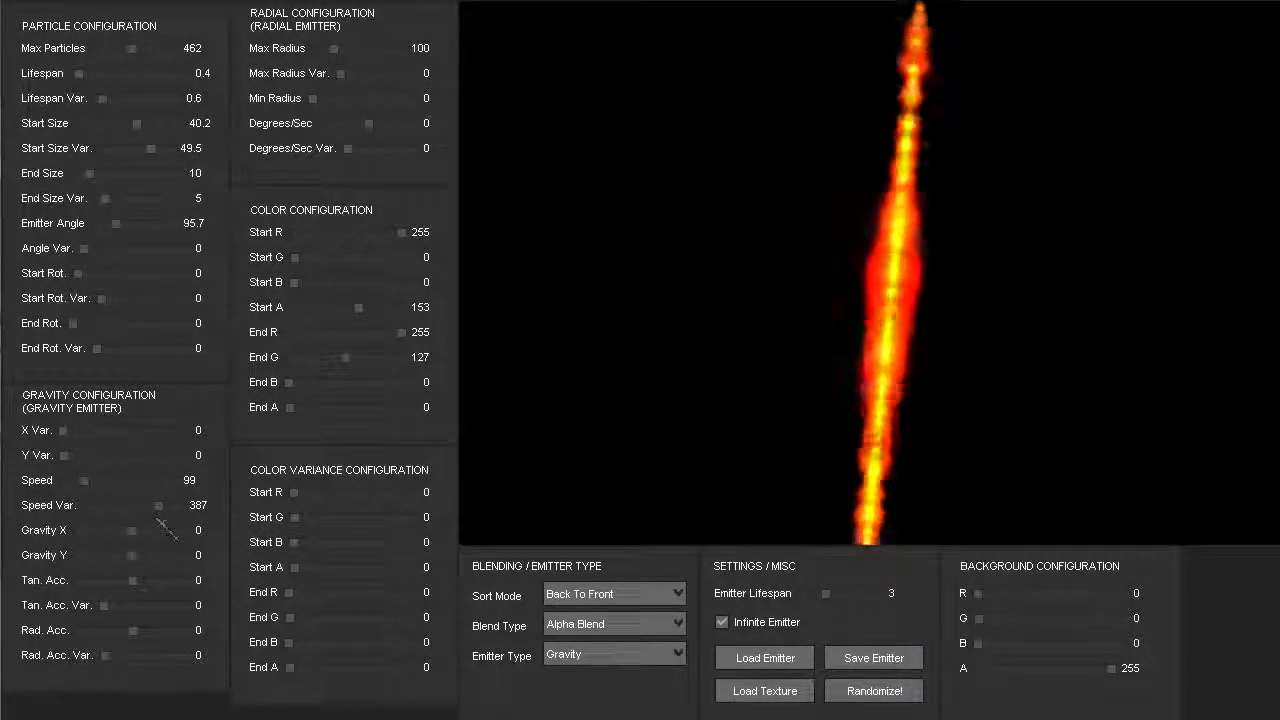
{"action": "left_click_drag", "start_coordinate": [146, 510], "coordinate": [98, 508]}
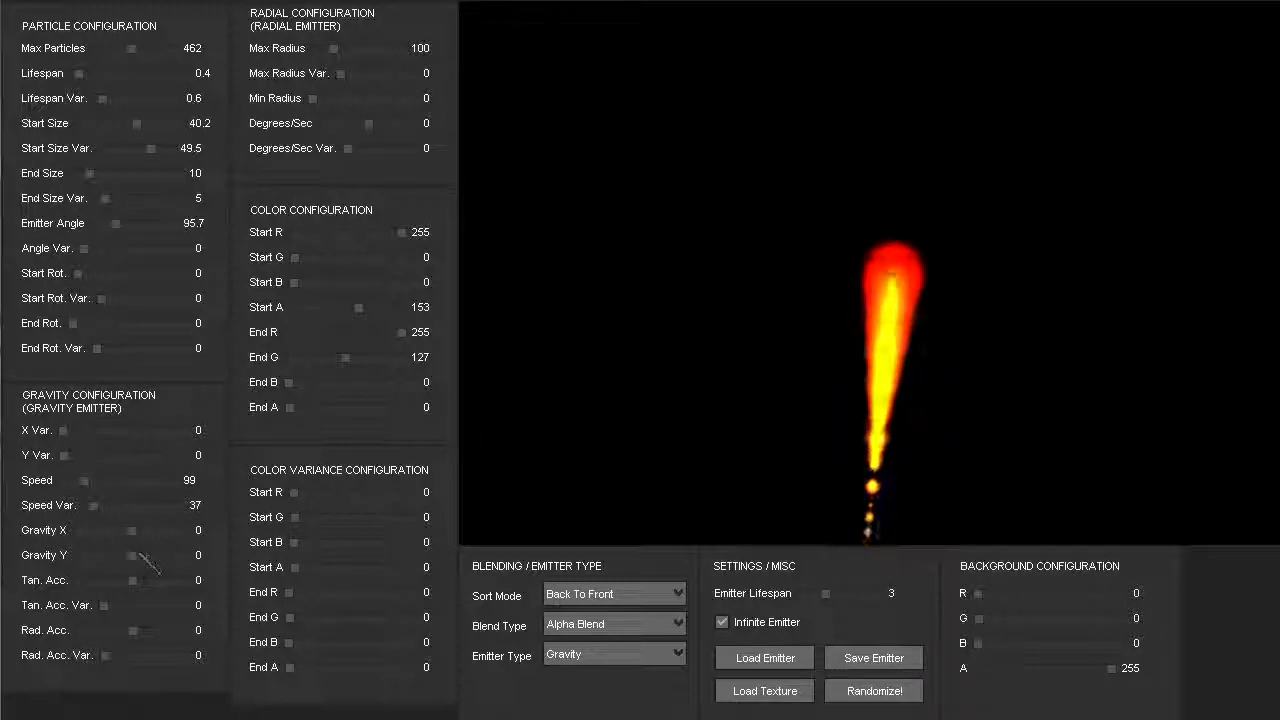
Try Gravity X at 197.2 and Gravity Y at -305.6, and bring them back near zero at 4.6 and -9.3.
{"action": "left_click_drag", "start_coordinate": [131, 530], "coordinate": [153, 531]}
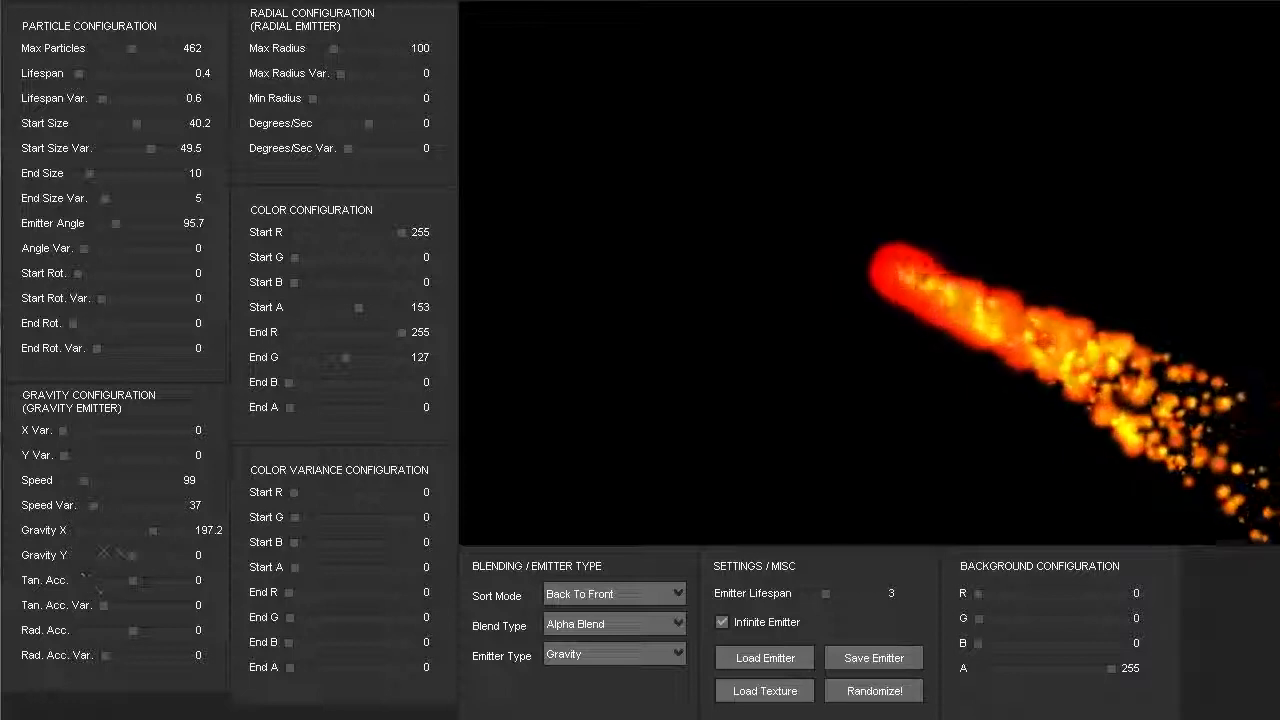
{"action": "left_click_drag", "start_coordinate": [128, 555], "coordinate": [98, 556]}
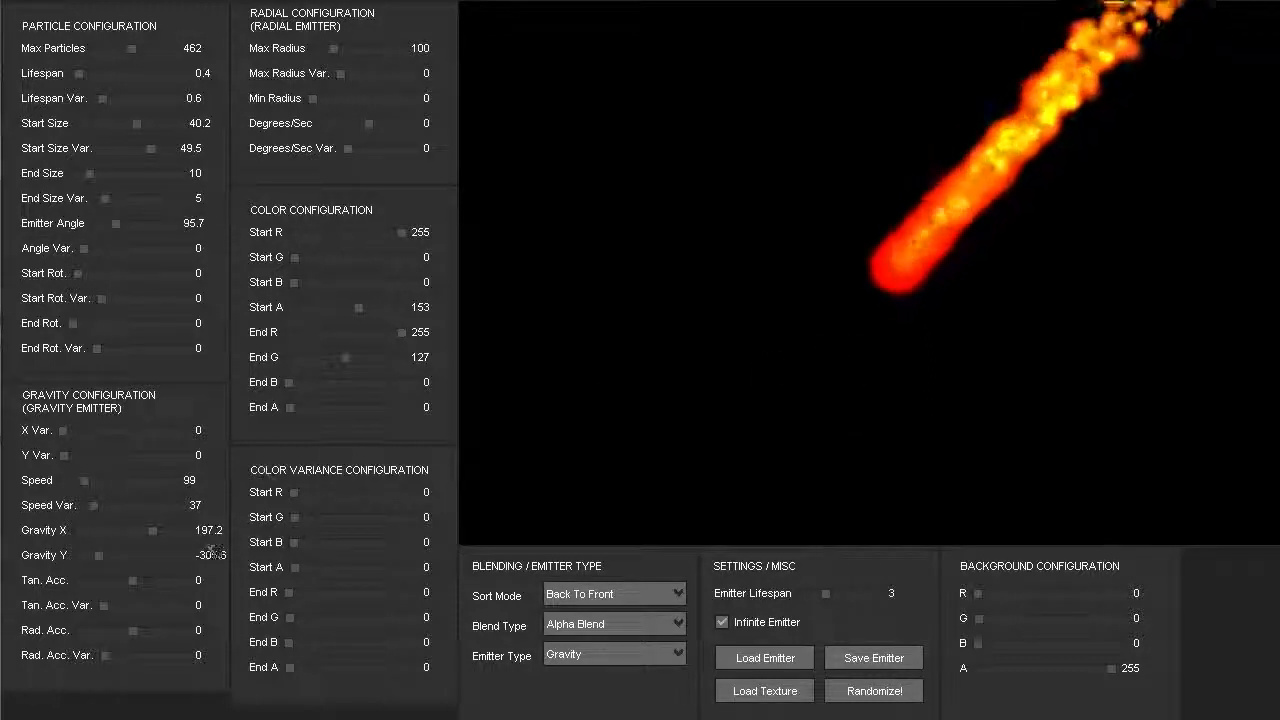
{"action": "left_click_drag", "start_coordinate": [152, 530], "coordinate": [132, 530]}
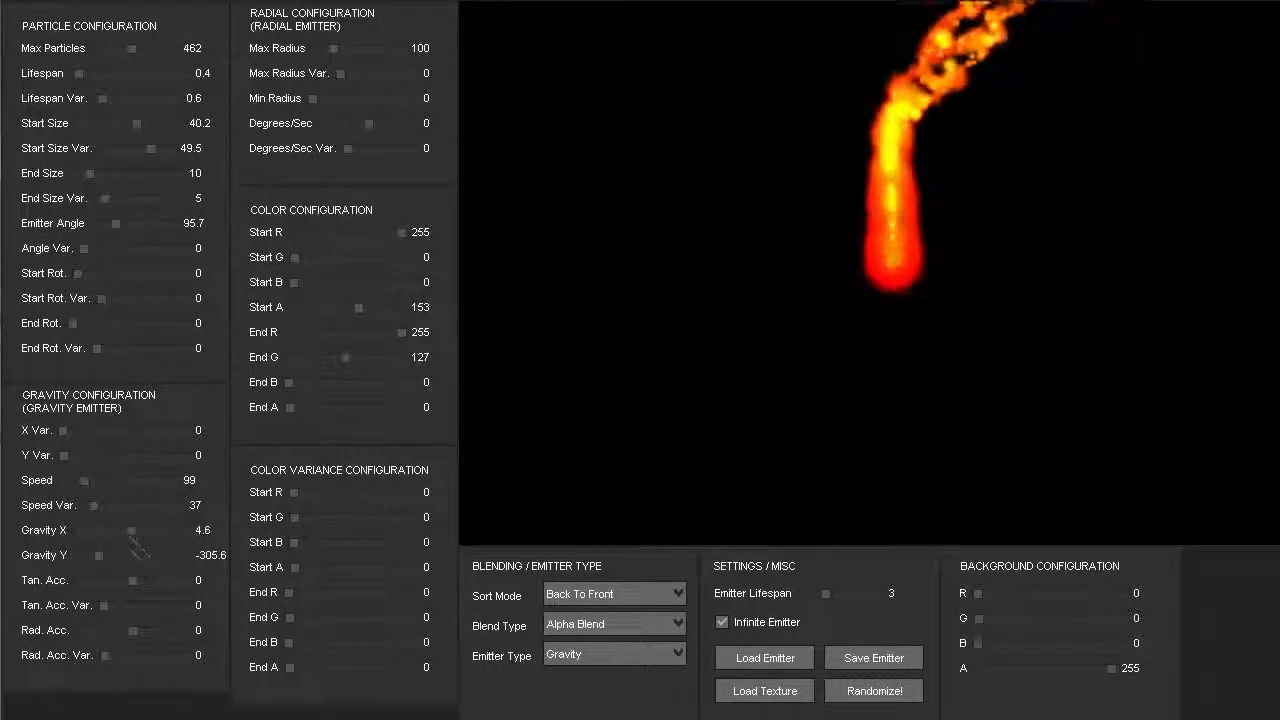
{"action": "left_click", "coordinate": [131, 555]}
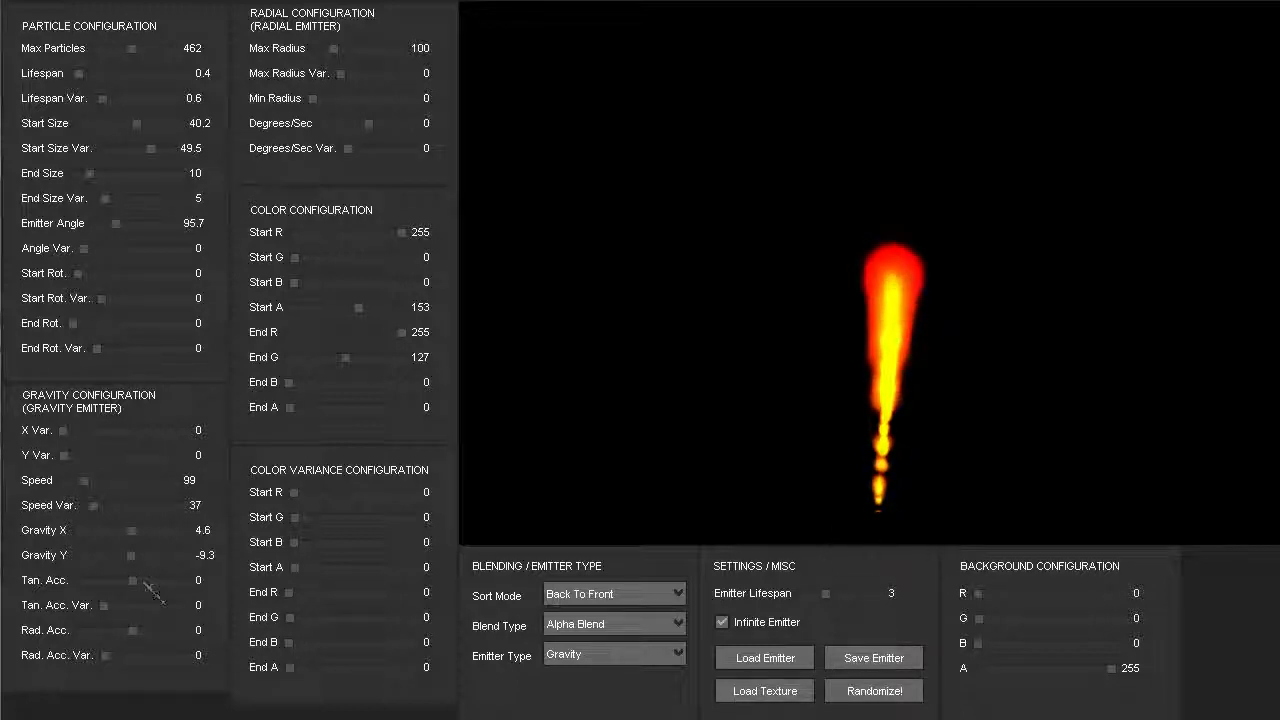
Try tangential acceleration at 500 and -500 and radial acceleration at -500, settling on 14 tangential and -18.9 radial.
{"action": "left_click_drag", "start_coordinate": [133, 580], "coordinate": [186, 580]}
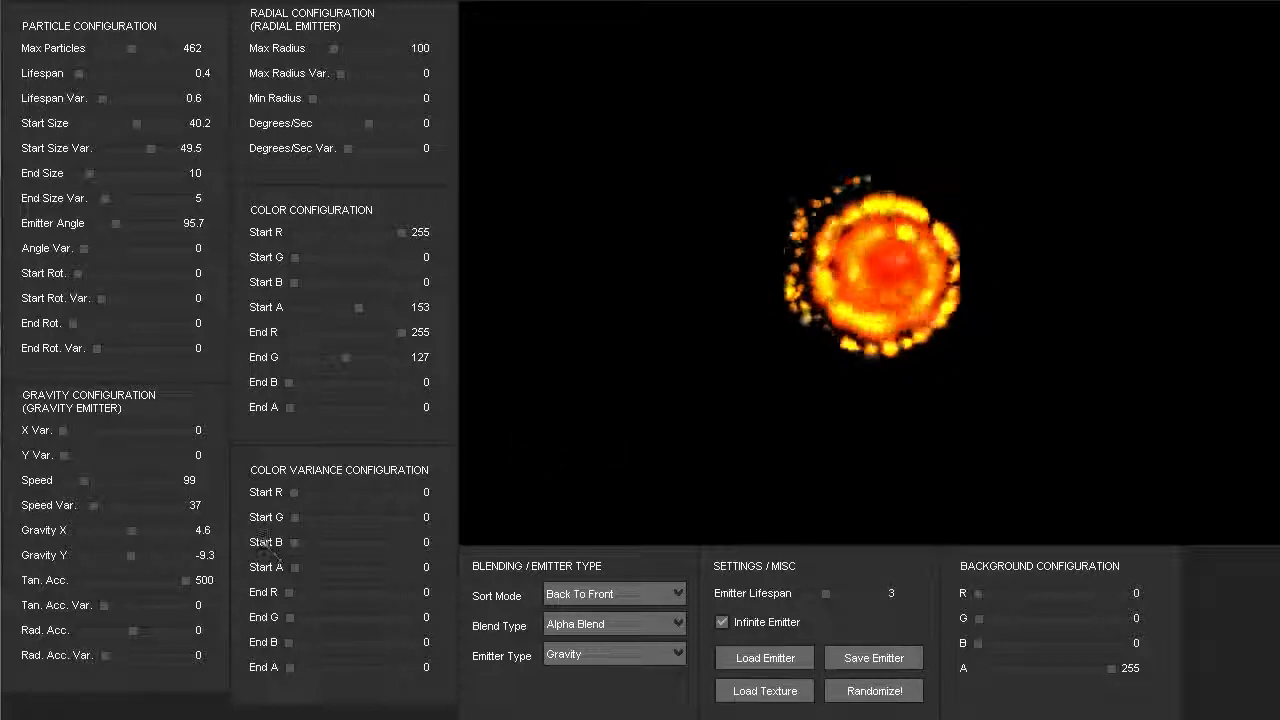
{"action": "left_click_drag", "start_coordinate": [143, 582], "coordinate": [79, 580]}
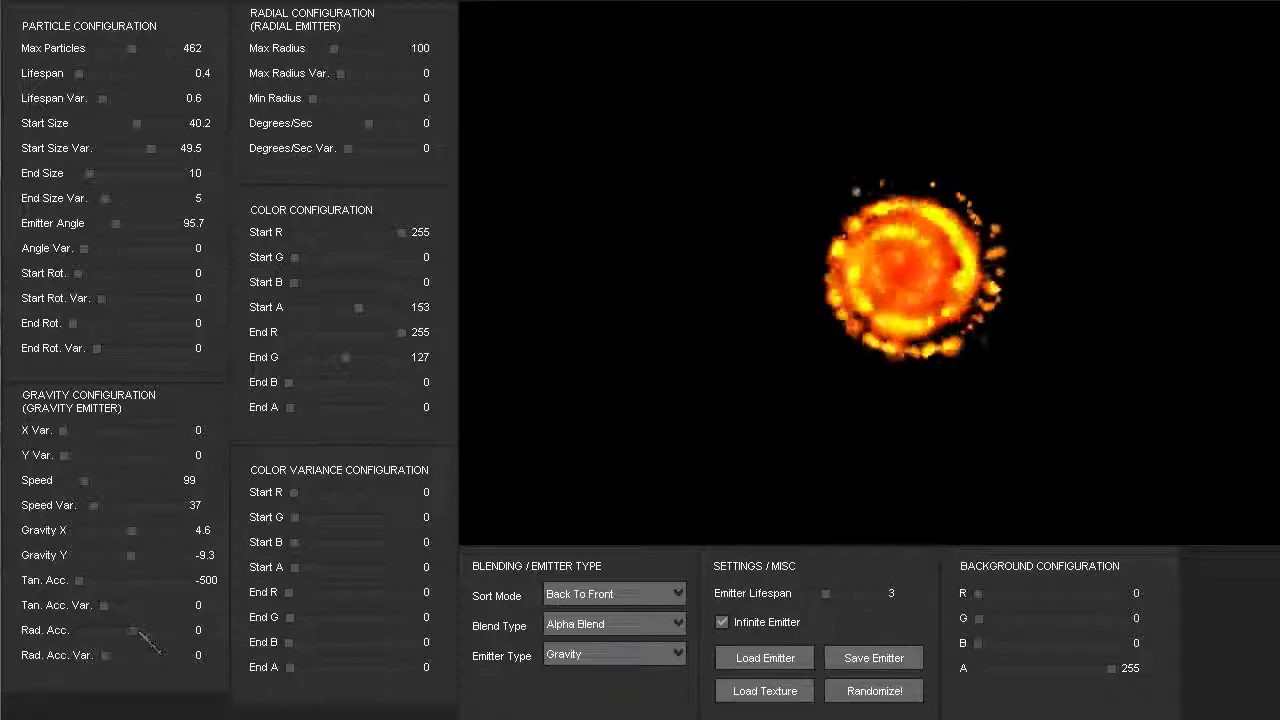
{"action": "left_click_drag", "start_coordinate": [143, 632], "coordinate": [79, 630]}
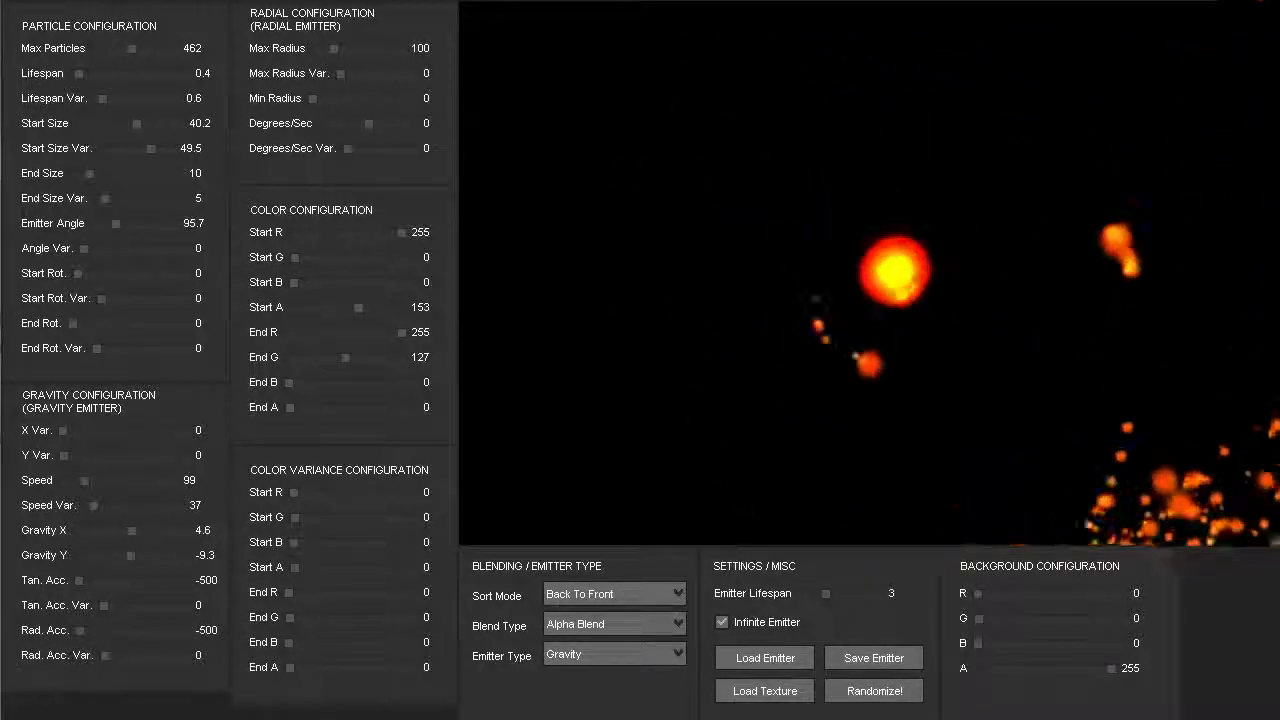
{"action": "left_click_drag", "start_coordinate": [79, 630], "coordinate": [130, 634]}
{"action": "left_click_drag", "start_coordinate": [79, 580], "coordinate": [132, 580]}
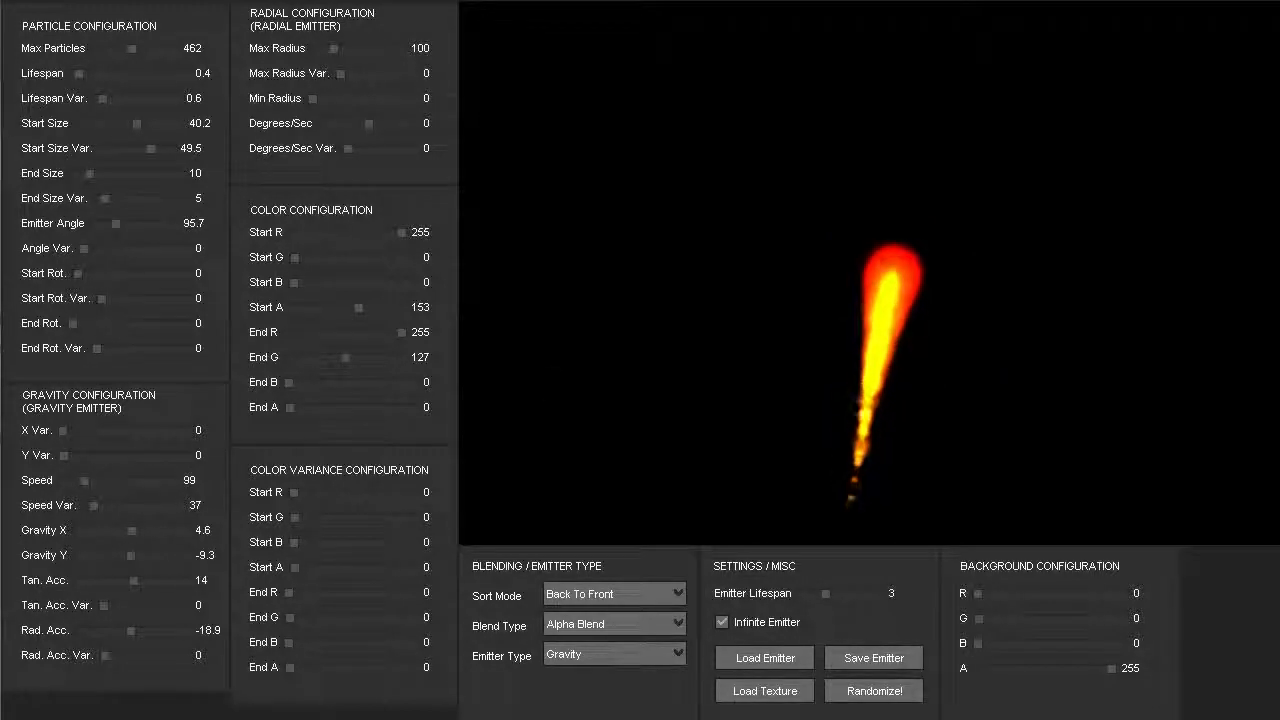
Switch the emitter to Radial with a maximum radius of 186, minimum radius of 147.1 and -178 degrees per second.
{"action": "left_click", "coordinate": [640, 655]}
{"action": "left_click", "coordinate": [620, 690]}
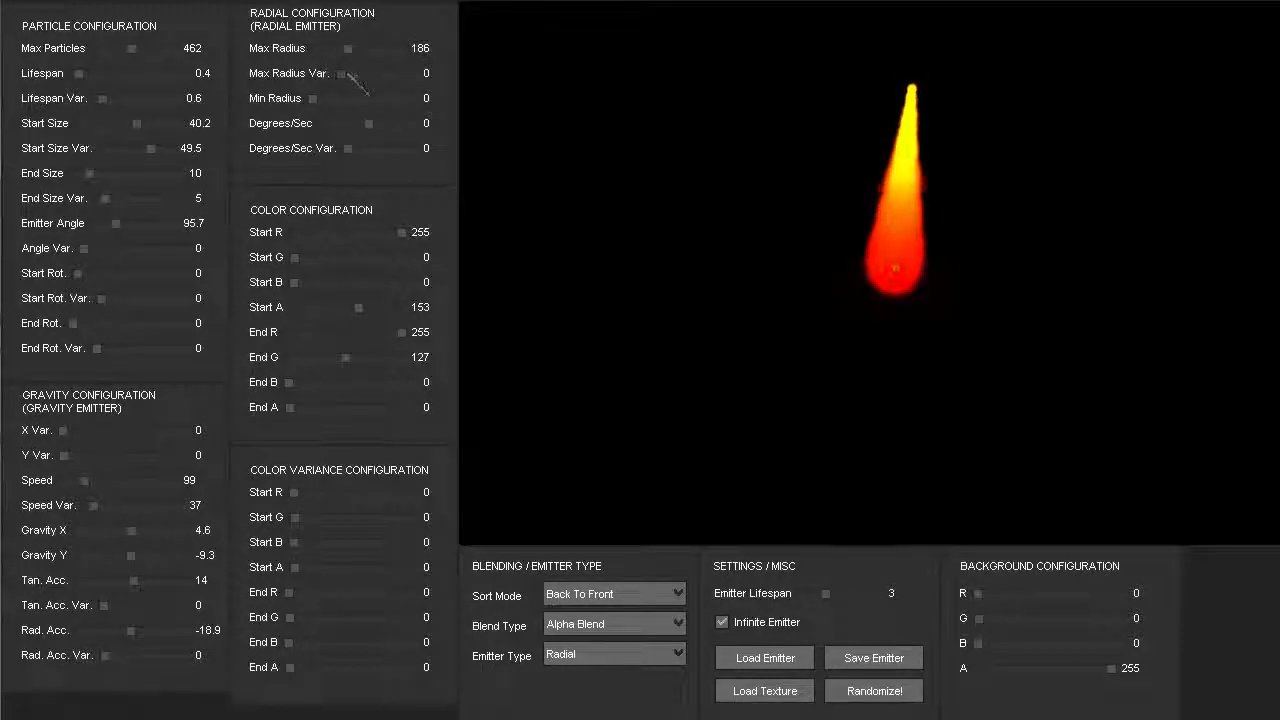
{"action": "left_click_drag", "start_coordinate": [353, 74], "coordinate": [346, 123]}
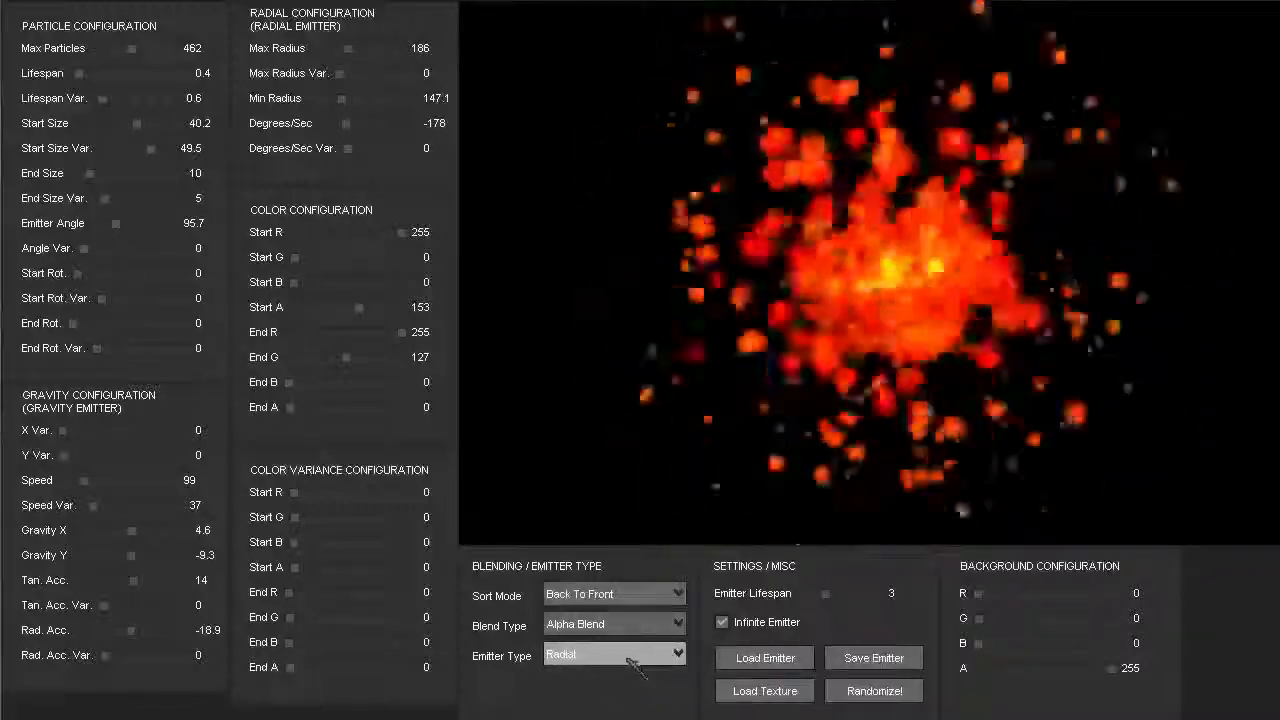
Keep the blend type at Alpha Blend and switch the emitter type back to Gravity.
{"action": "left_click", "coordinate": [633, 656]}
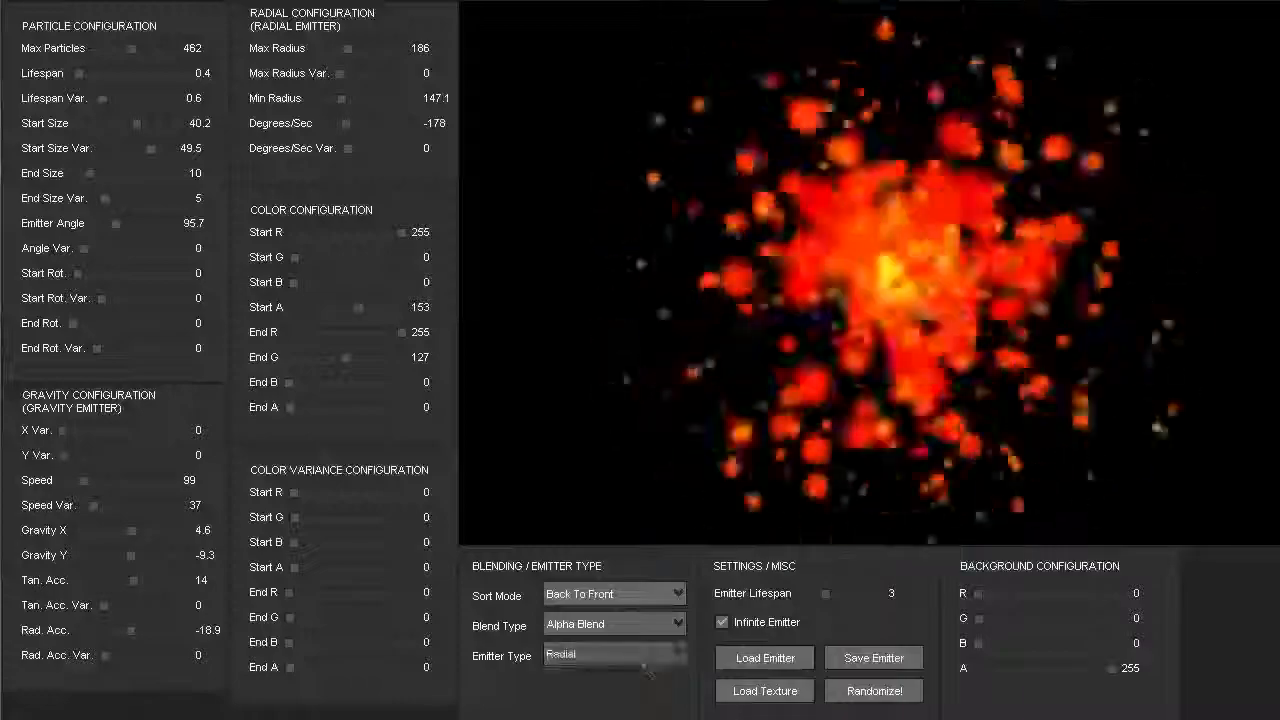
{"action": "left_click", "coordinate": [605, 624]}
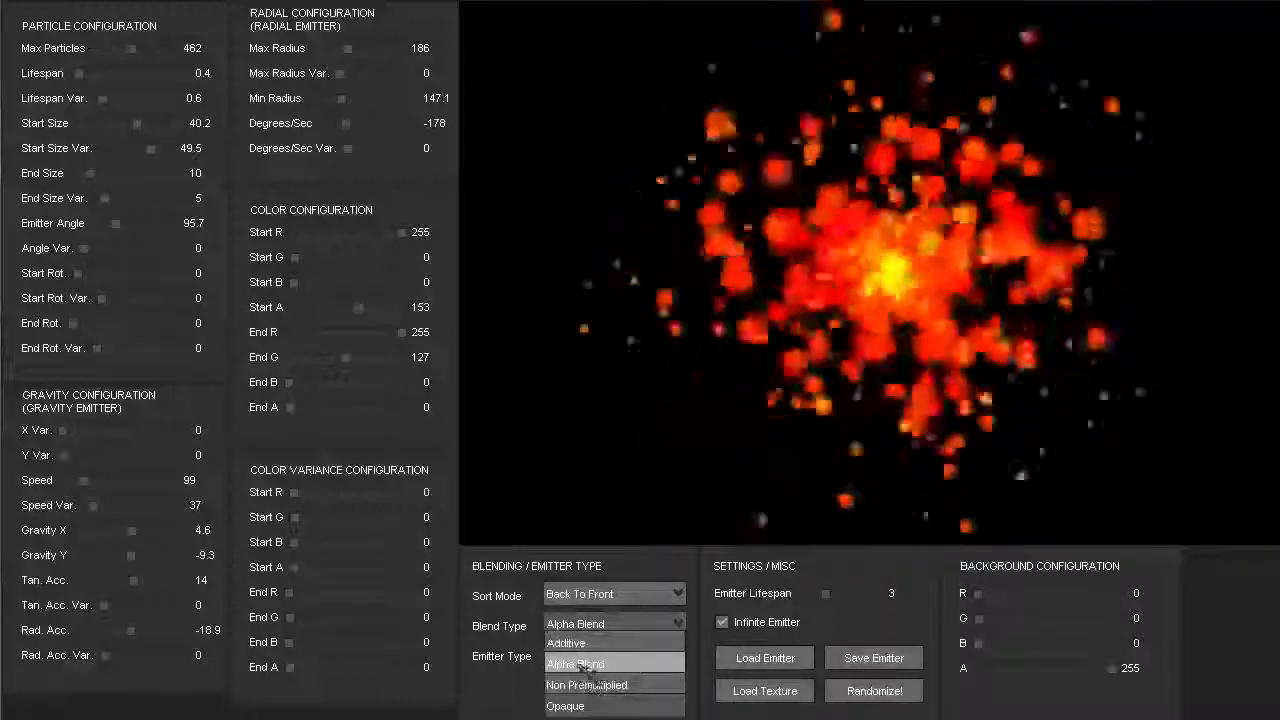
{"action": "left_click", "coordinate": [583, 665]}
{"action": "left_click", "coordinate": [562, 655]}
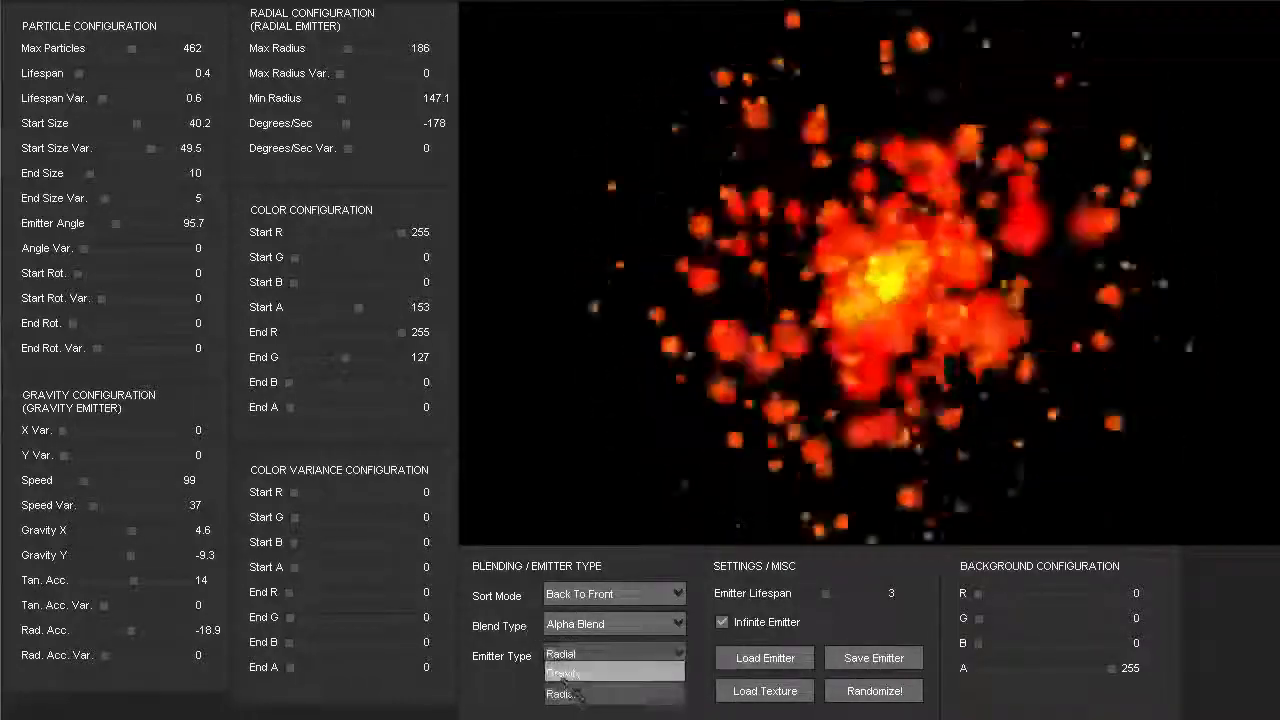
{"action": "left_click", "coordinate": [575, 675]}
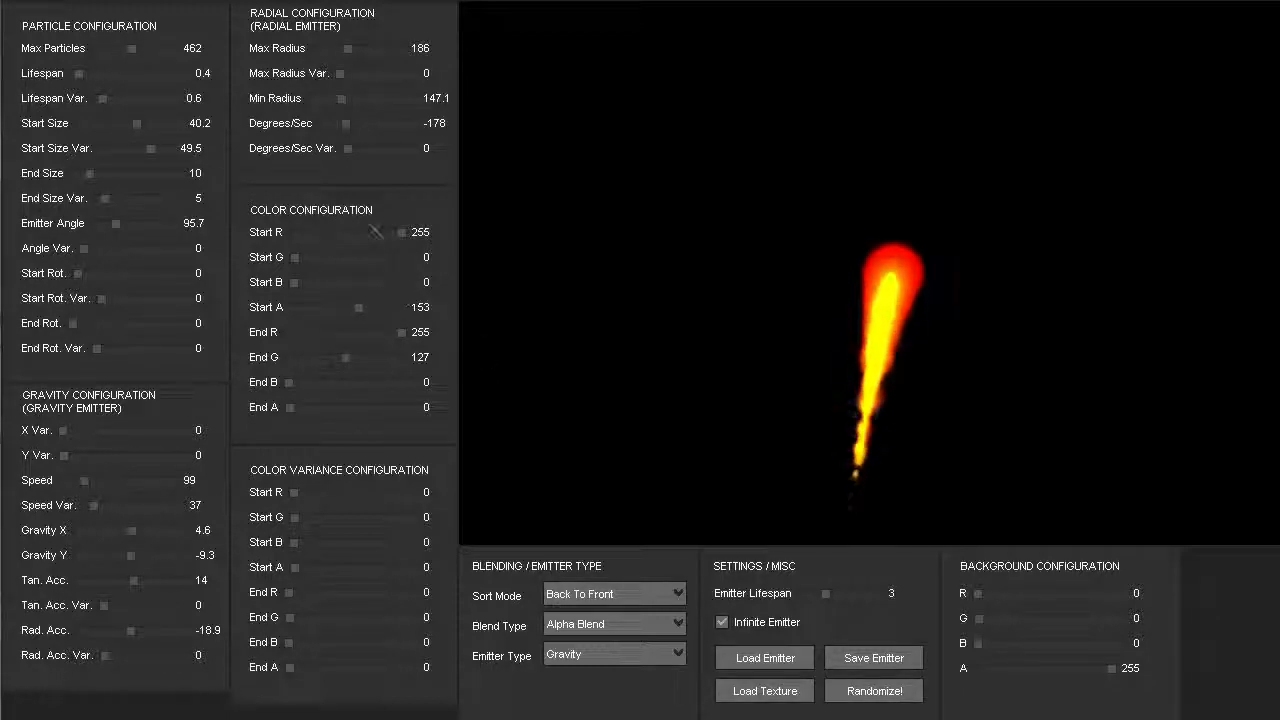
Set the start colour to R 0 and B 255, with a start colour variance of R 90, G 99 and B 101.
{"action": "left_click_drag", "start_coordinate": [402, 232], "coordinate": [293, 233]}
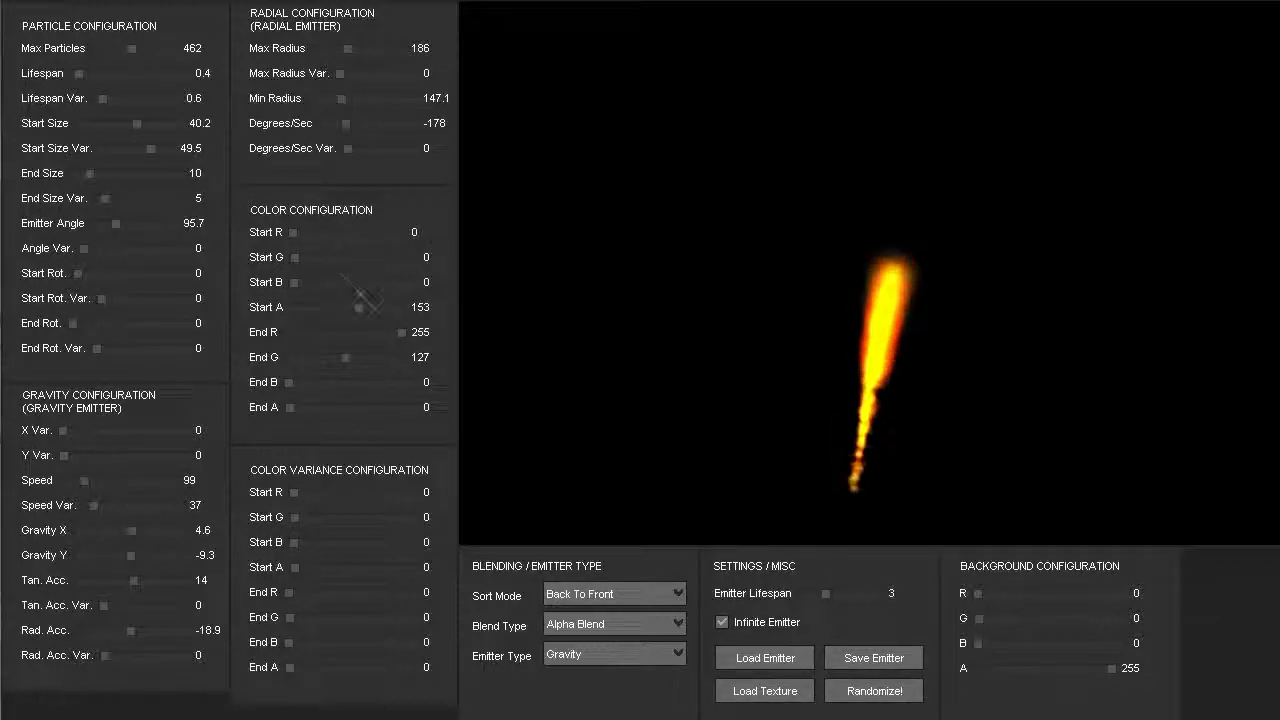
{"action": "left_click_drag", "start_coordinate": [358, 286], "coordinate": [450, 288]}
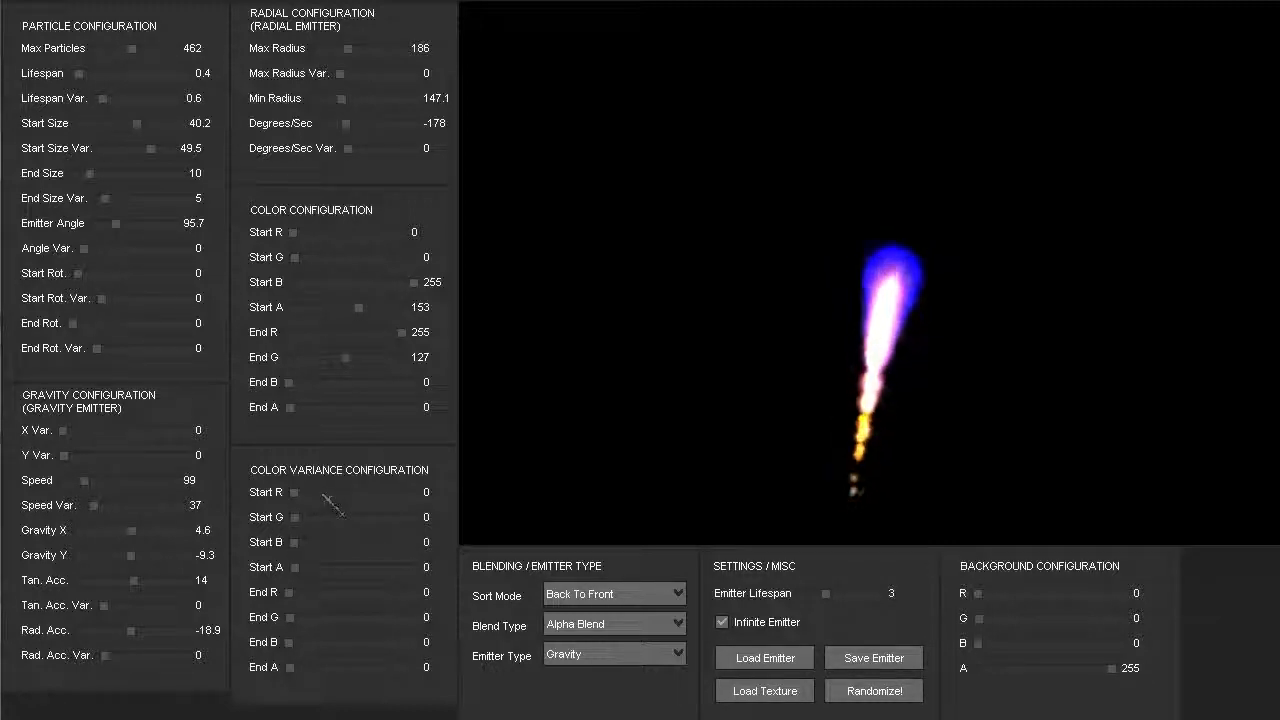
{"action": "left_click_drag", "start_coordinate": [323, 493], "coordinate": [340, 543]}
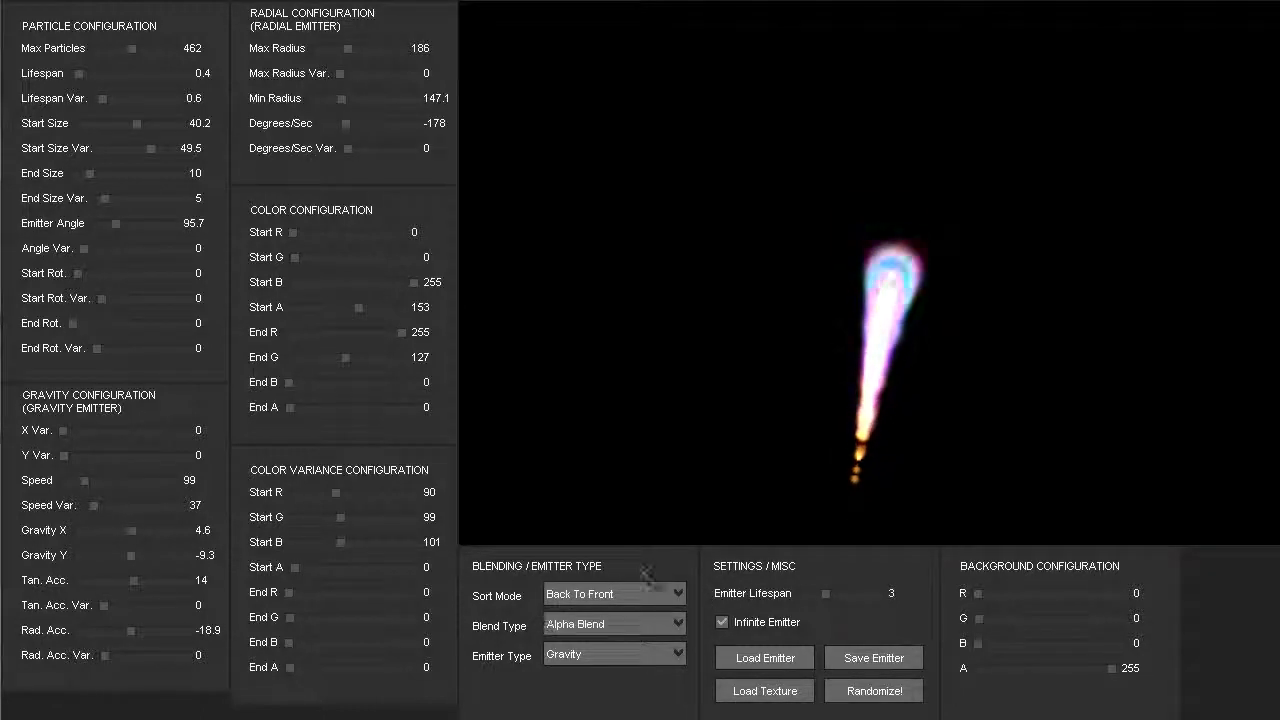
Try the Deferred sort mode and change it to Immediate.
{"action": "left_click", "coordinate": [645, 594]}
{"action": "left_click", "coordinate": [630, 633]}
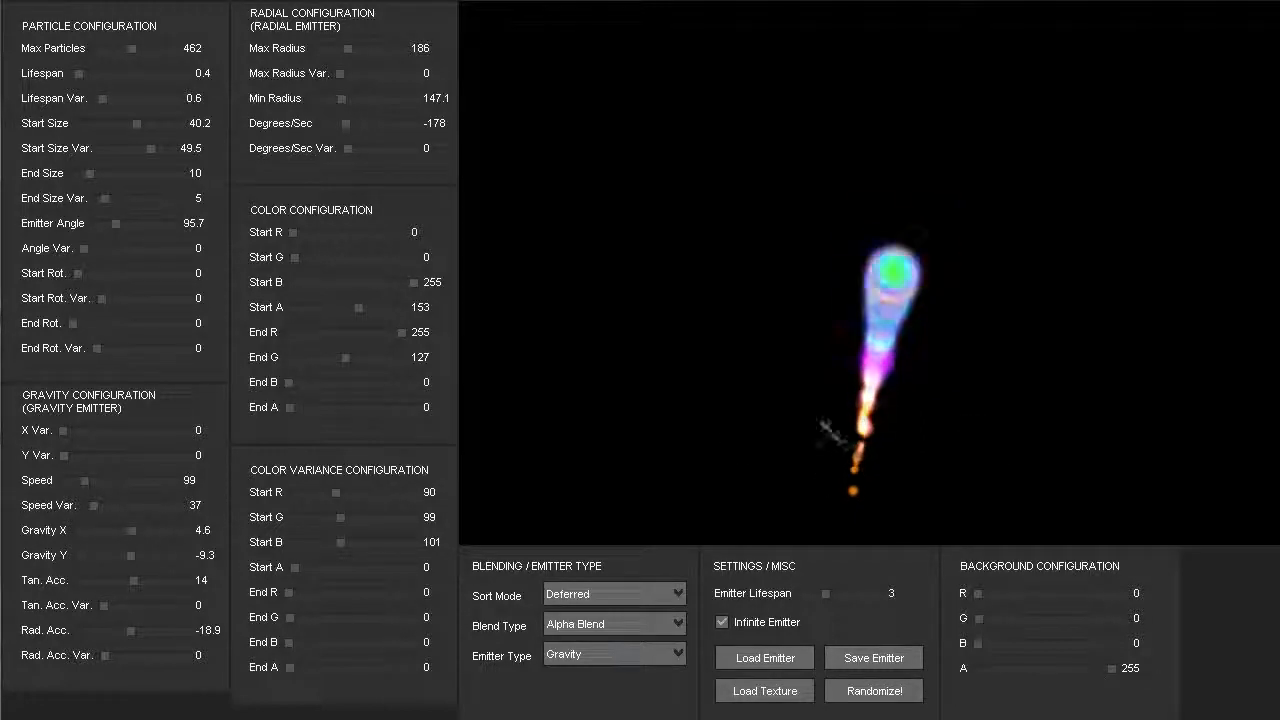
{"action": "left_click", "coordinate": [645, 594]}
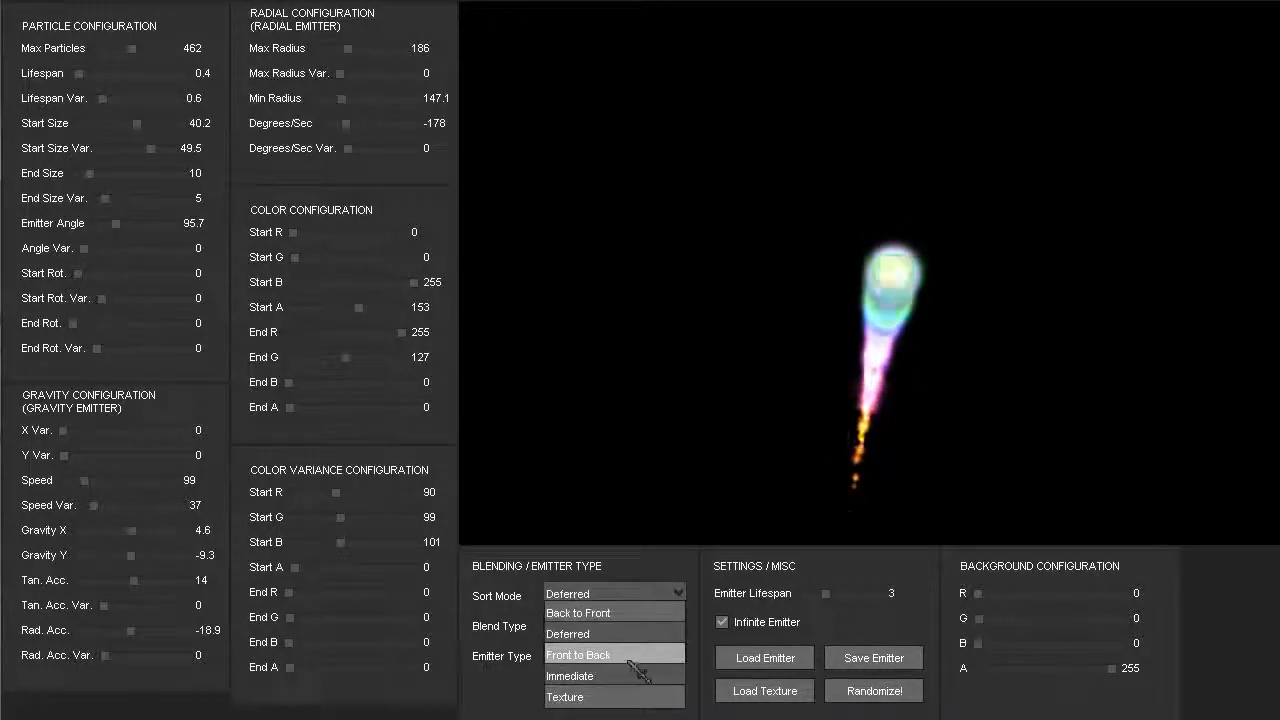
{"action": "left_click", "coordinate": [640, 676]}
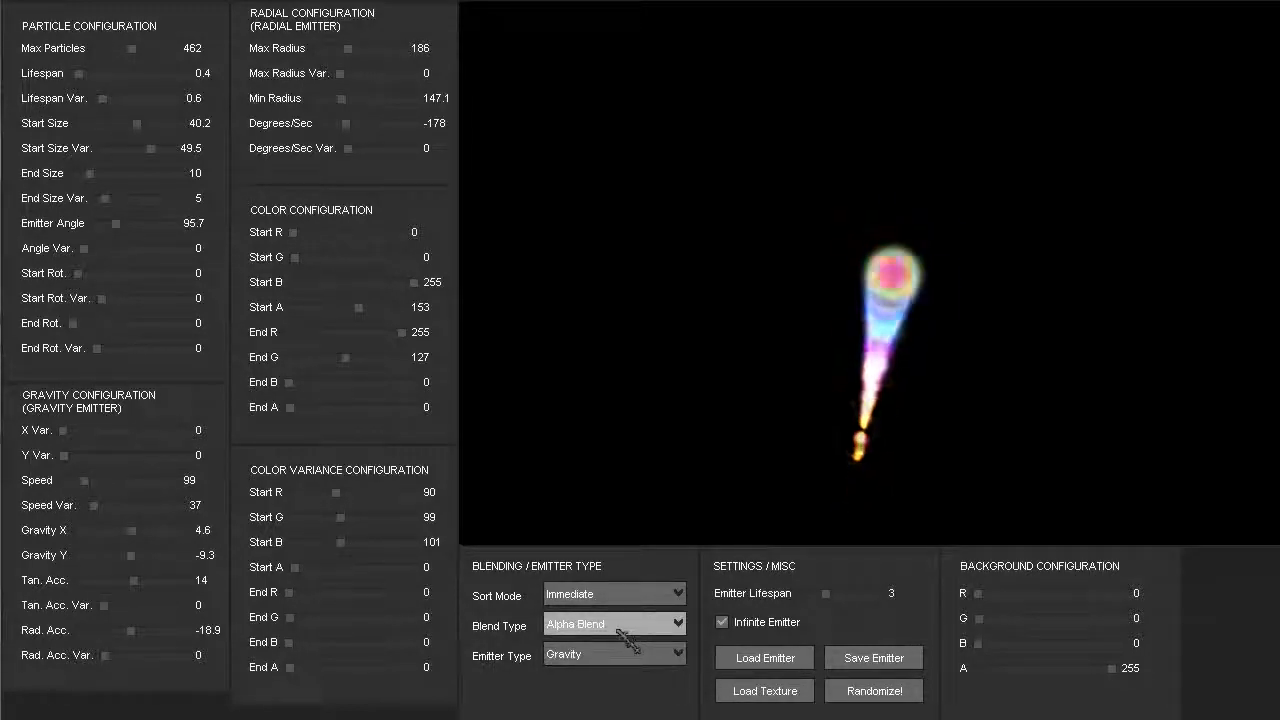
Try the Non Premultiplied and Alpha Blend blend types, settling on Additive.
{"action": "left_click", "coordinate": [617, 629]}
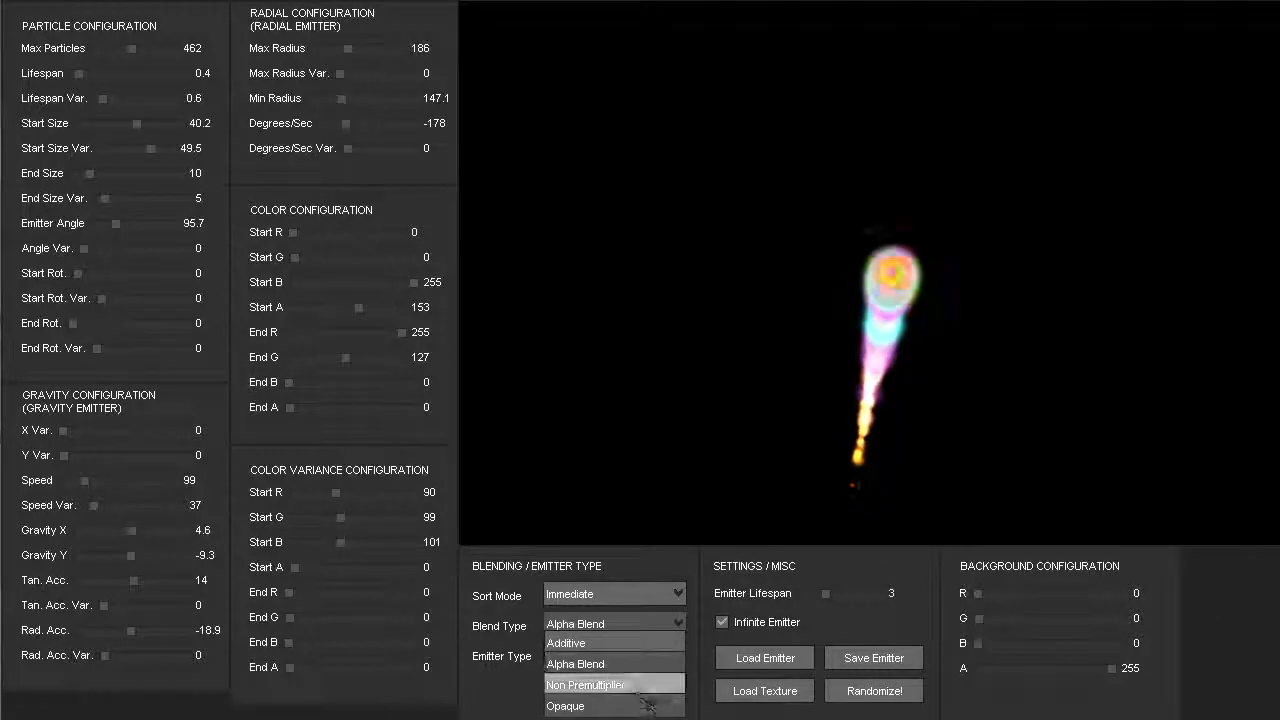
{"action": "left_click", "coordinate": [638, 685]}
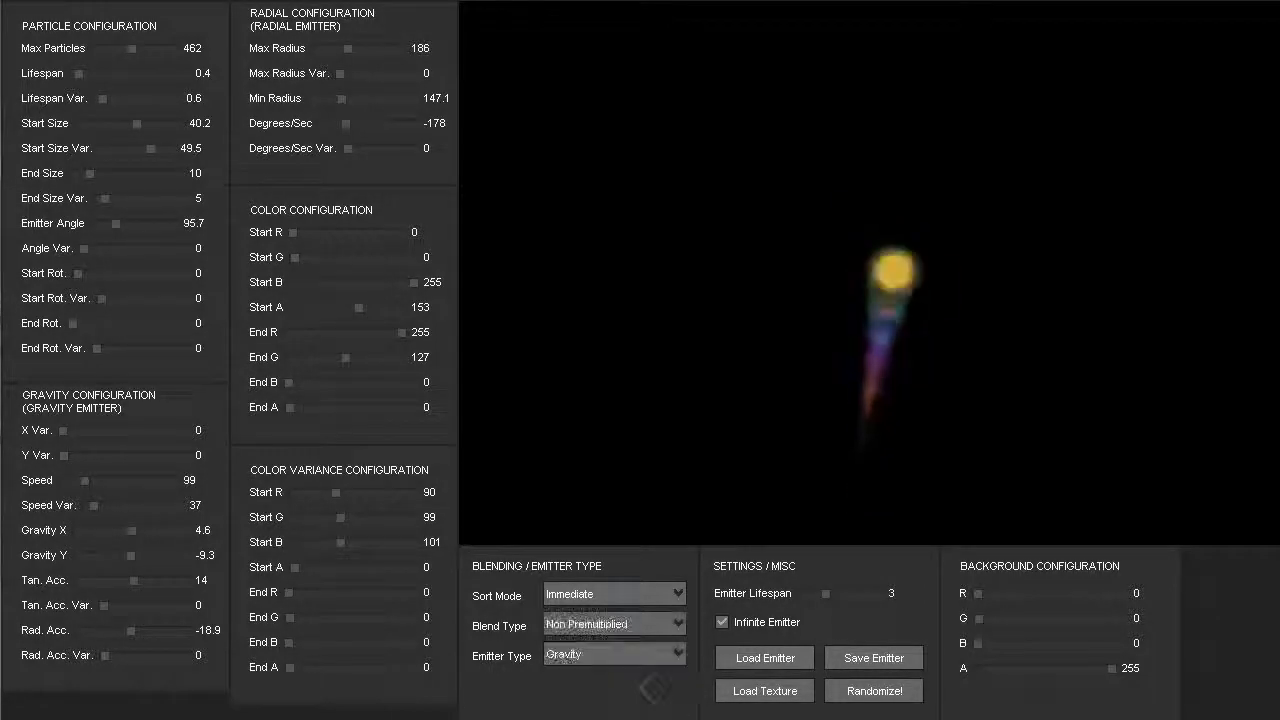
{"action": "left_click", "coordinate": [615, 624]}
{"action": "left_click", "coordinate": [612, 658]}
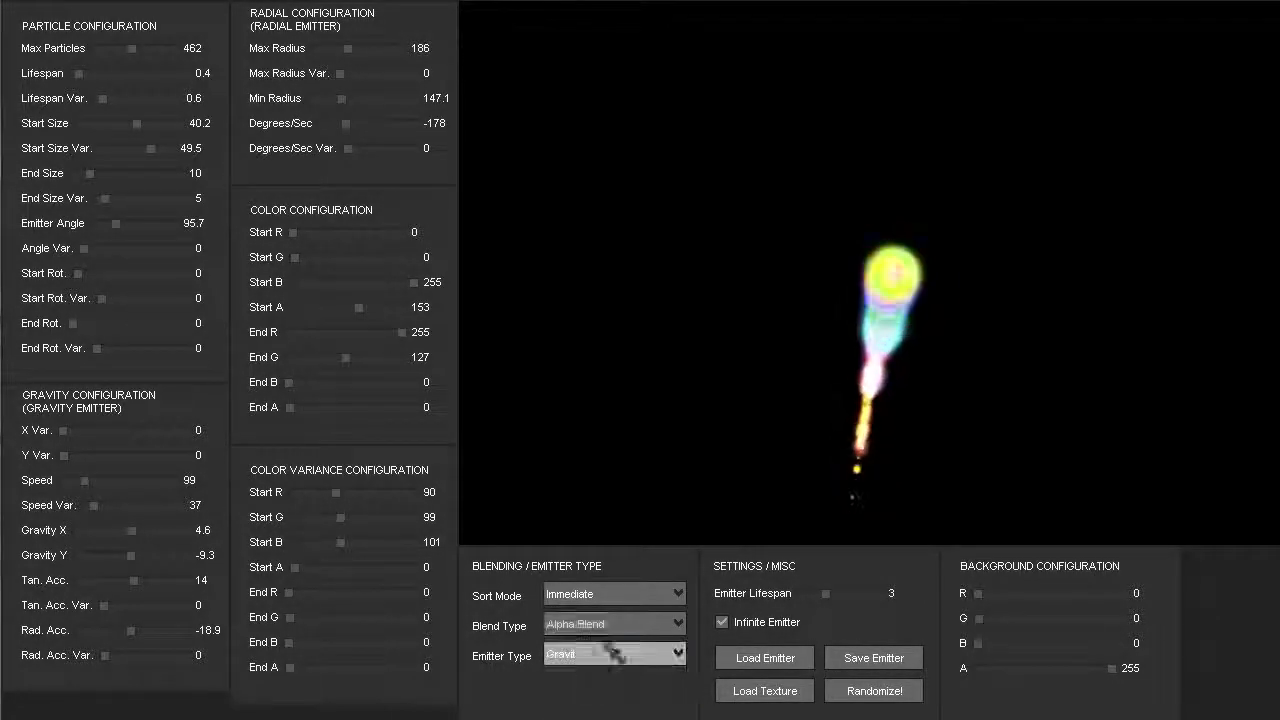
{"action": "left_click", "coordinate": [615, 624]}
{"action": "left_click", "coordinate": [600, 641]}
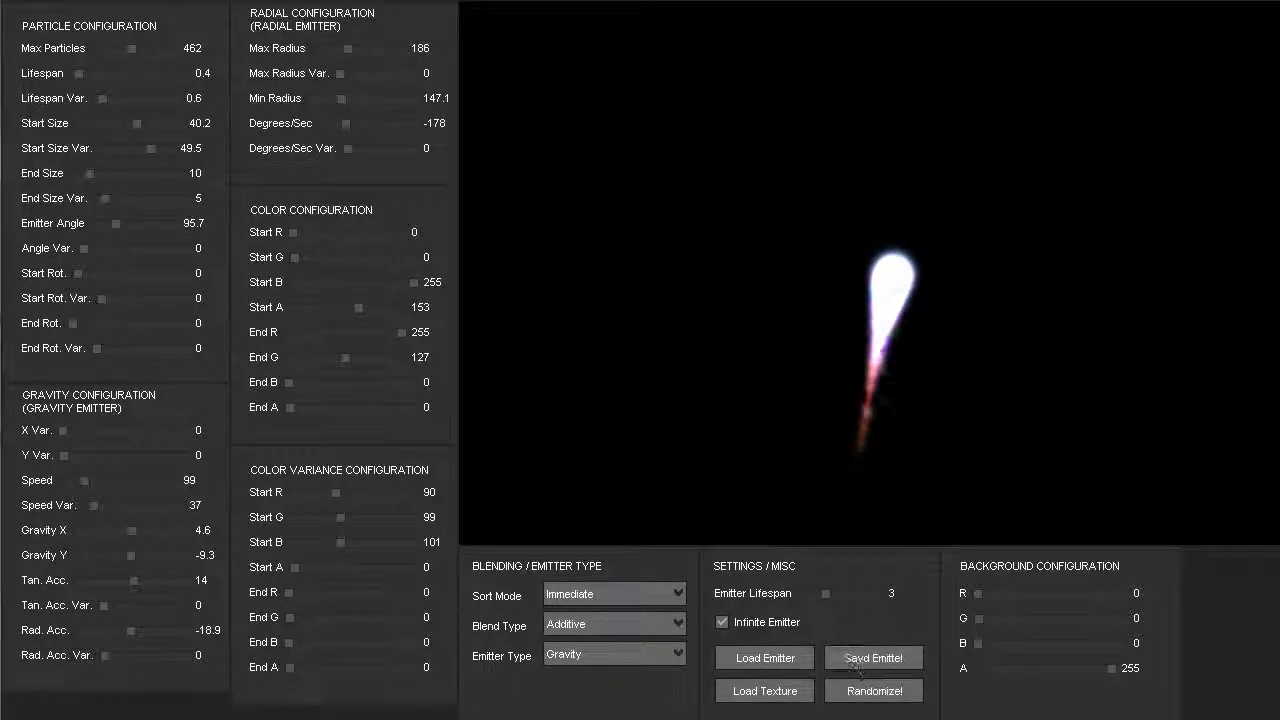
Toggle the infinite emitter off and back on, choosing square.png as the particle texture in between.
{"action": "left_click", "coordinate": [722, 622]}
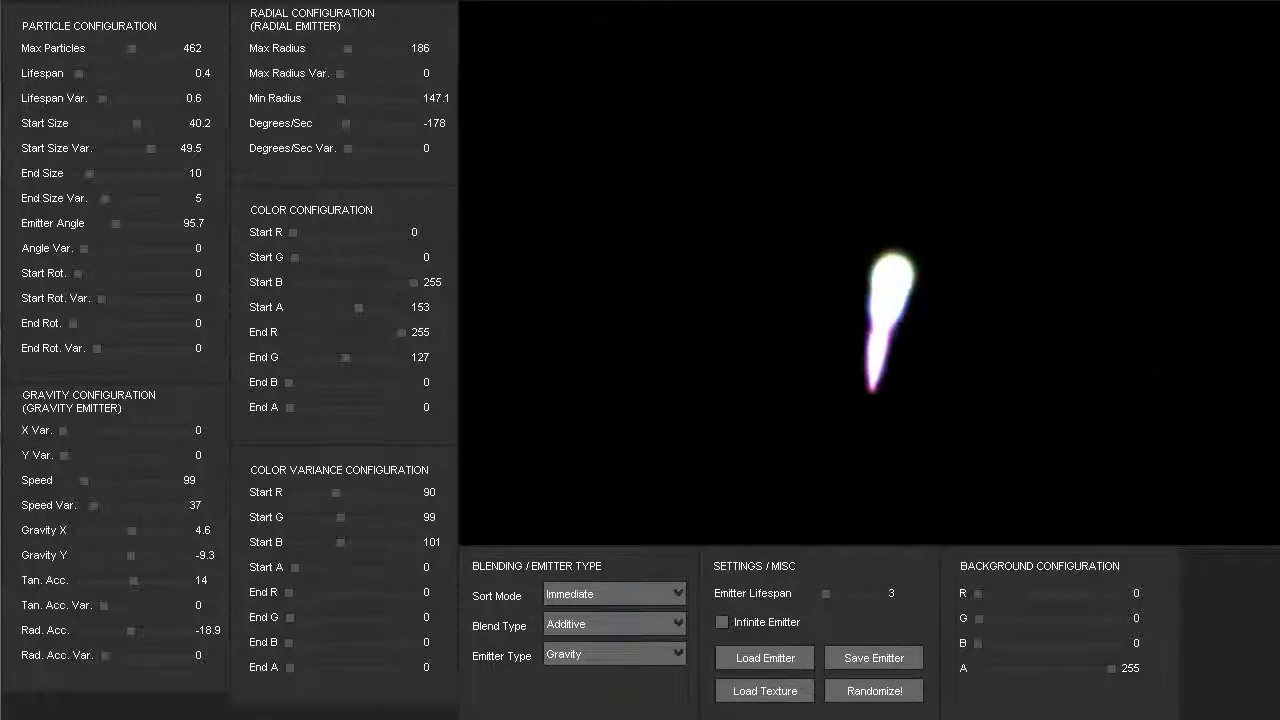
{"action": "left_click", "coordinate": [770, 692]}
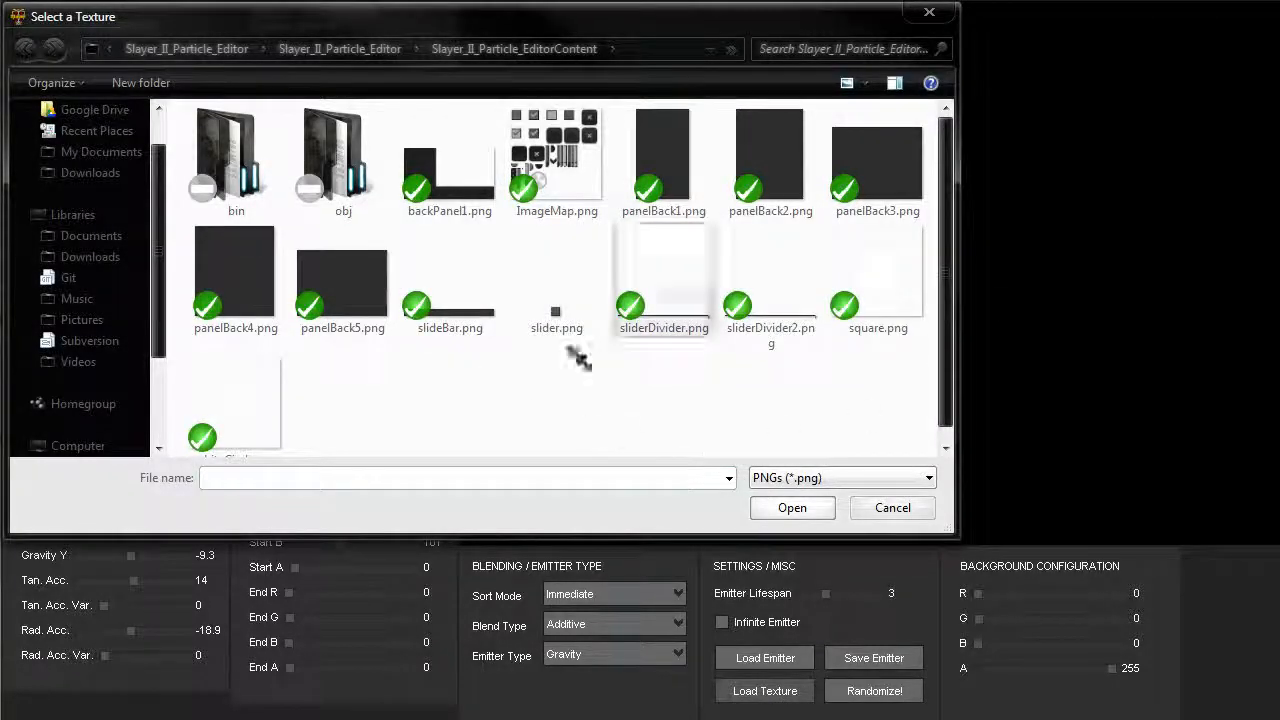
{"action": "left_click", "coordinate": [874, 318]}
{"action": "left_click", "coordinate": [800, 510]}
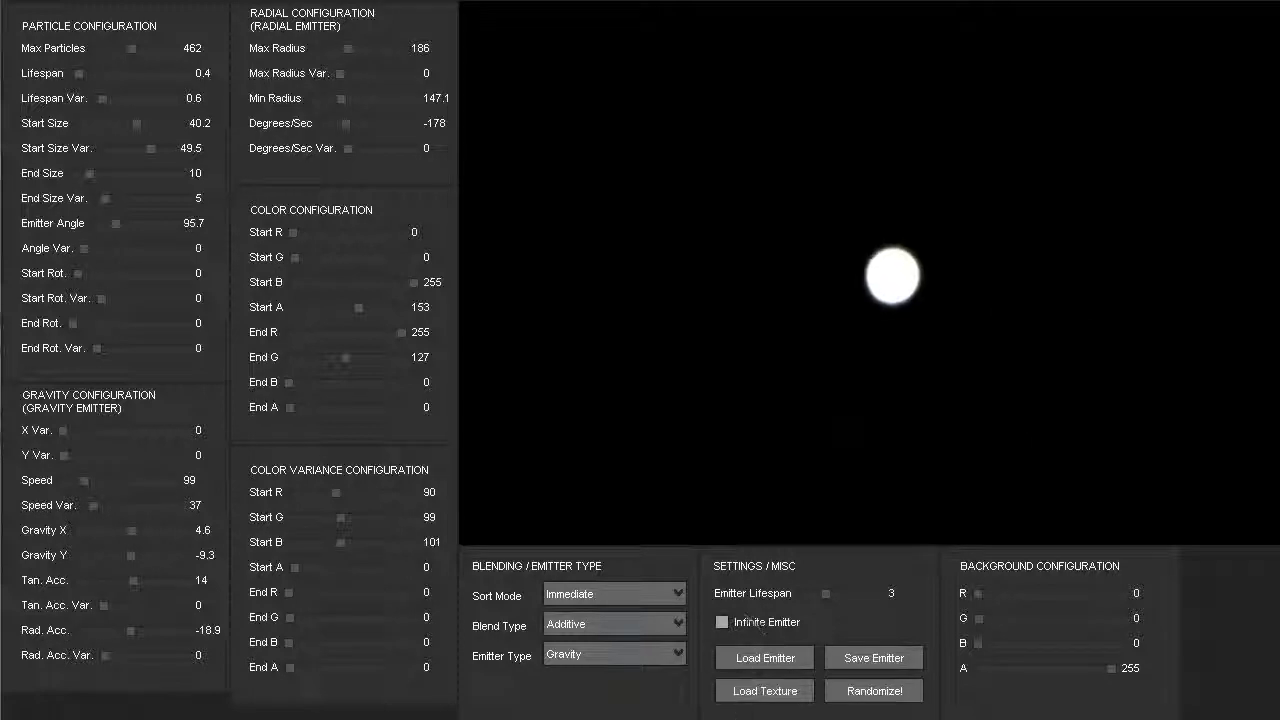
{"action": "left_click", "coordinate": [748, 623]}
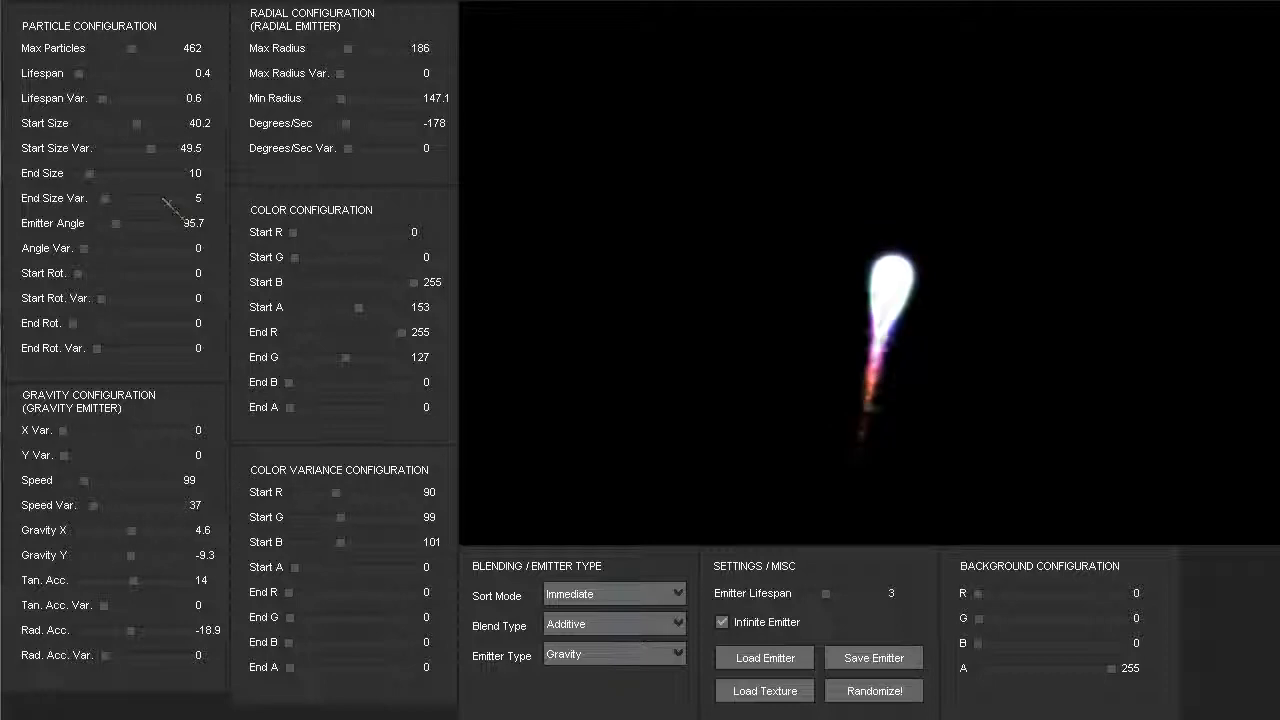
Set the particle start size to 70 and load square.png as the texture.
{"action": "left_click", "coordinate": [180, 123]}
{"action": "left_click", "coordinate": [765, 691]}
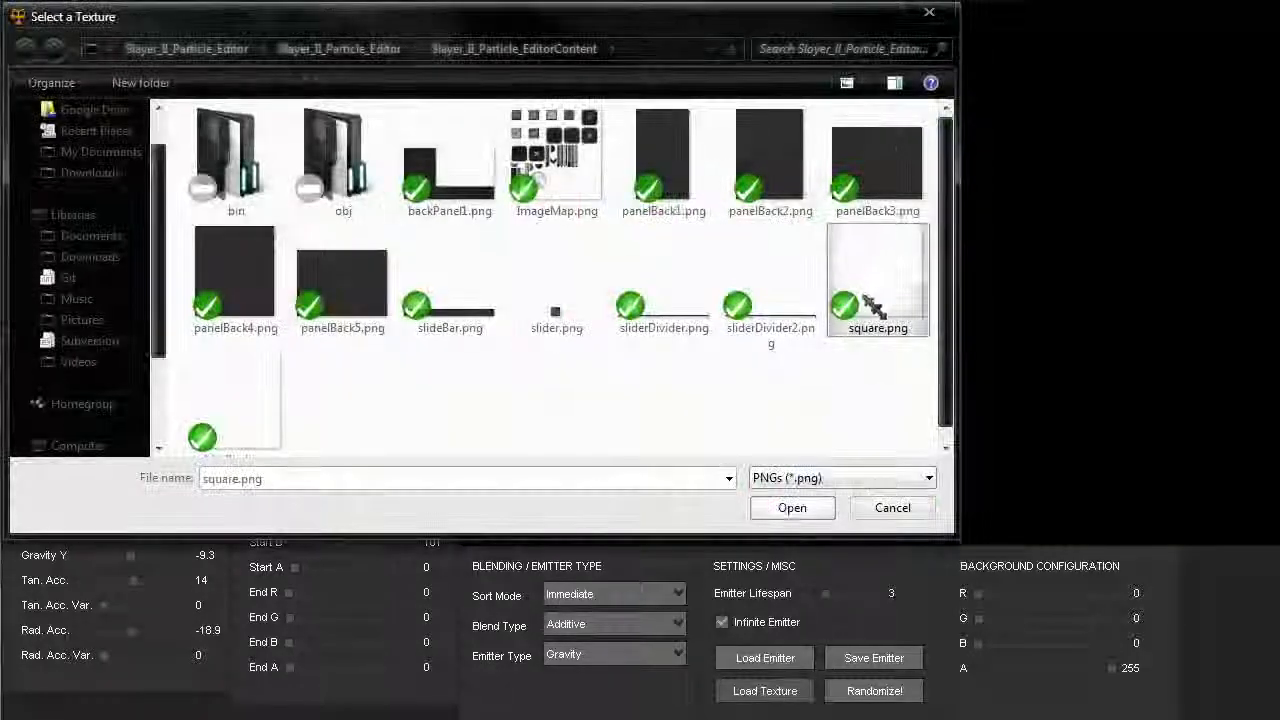
{"action": "left_click", "coordinate": [789, 426]}
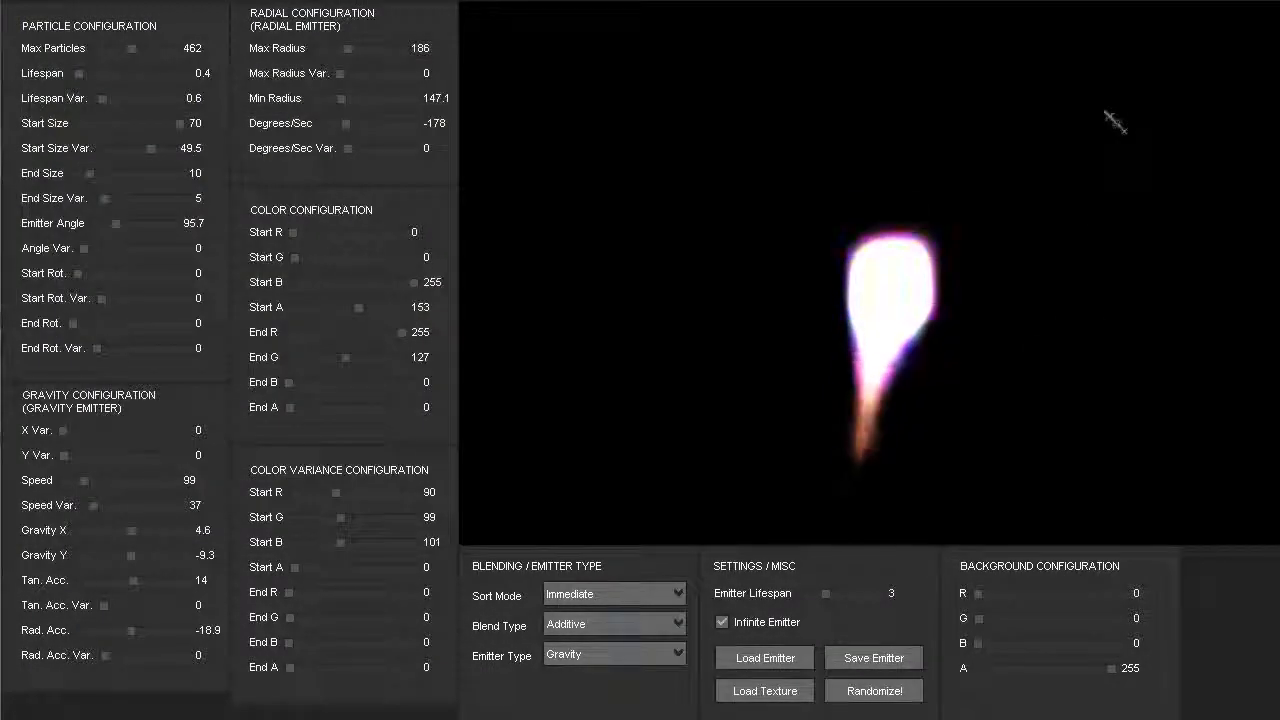
Set the blend type to Alpha Blend and the sort mode to Deferred.
{"action": "left_click", "coordinate": [625, 624]}
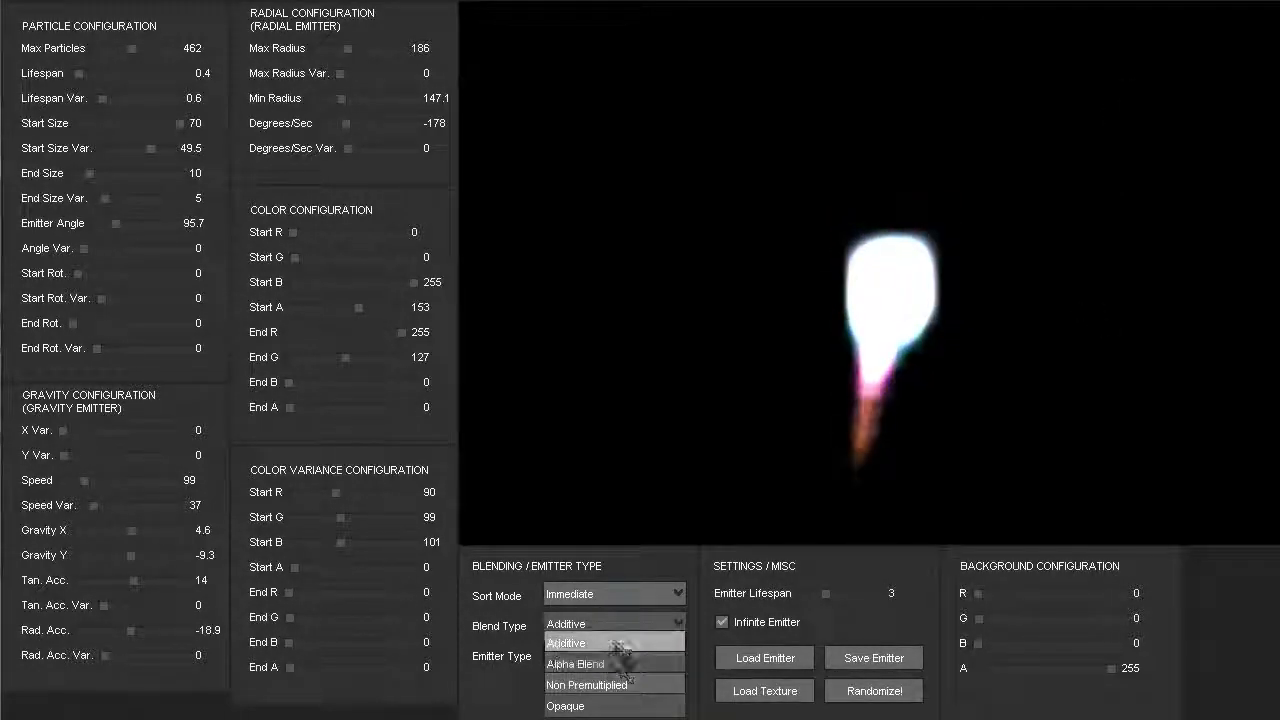
{"action": "left_click", "coordinate": [620, 664]}
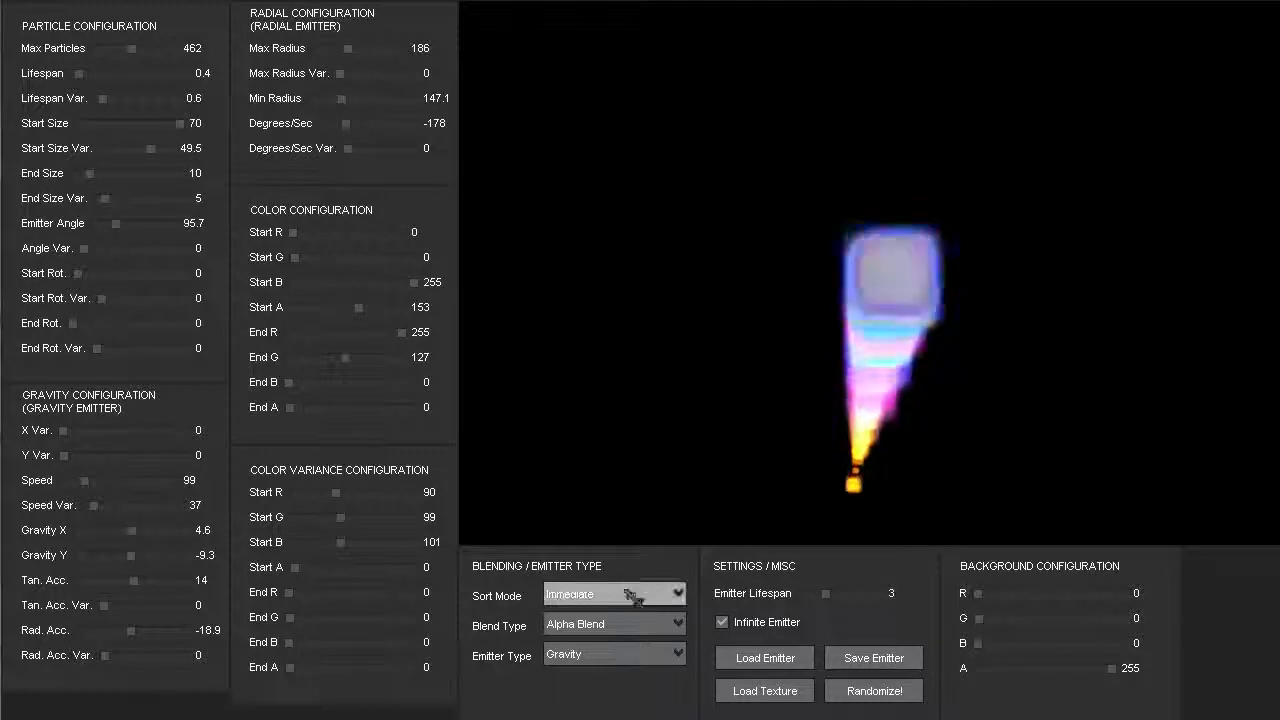
{"action": "left_click", "coordinate": [632, 594]}
{"action": "left_click", "coordinate": [598, 636]}
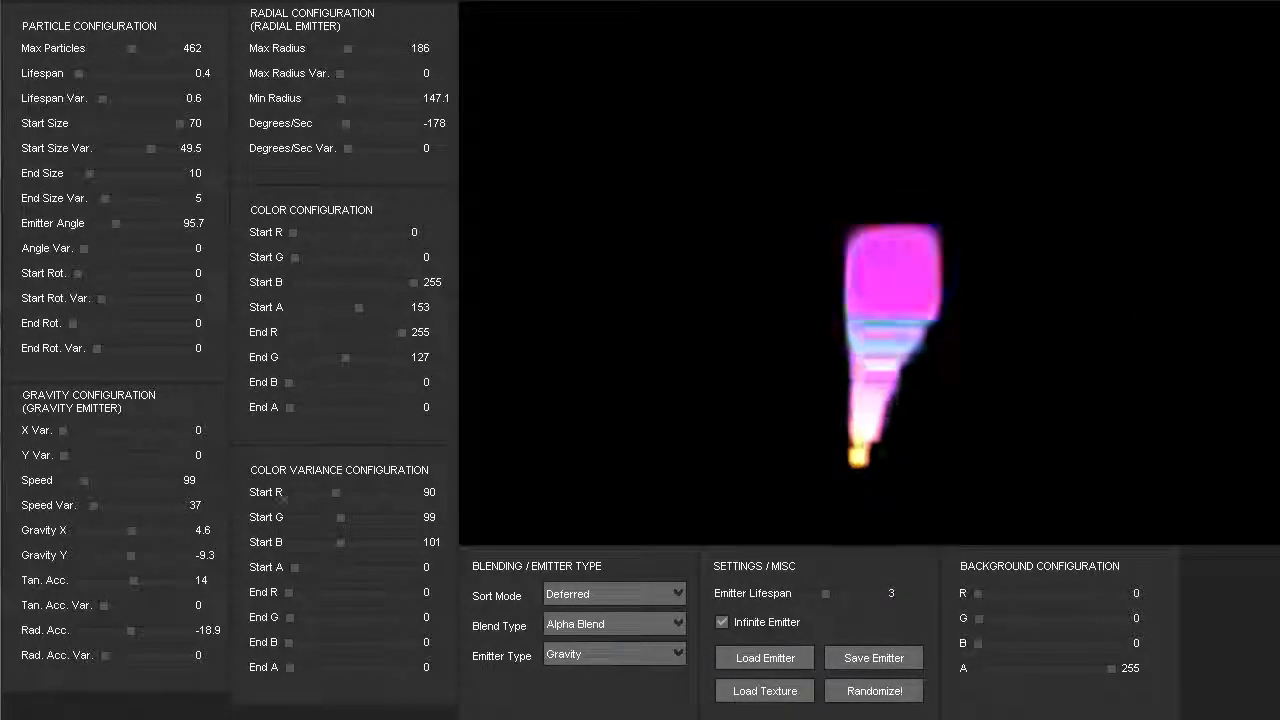
Reset the start R, G and B values of the colour variance to 0.
{"action": "left_click_drag", "start_coordinate": [312, 500], "coordinate": [284, 526]}
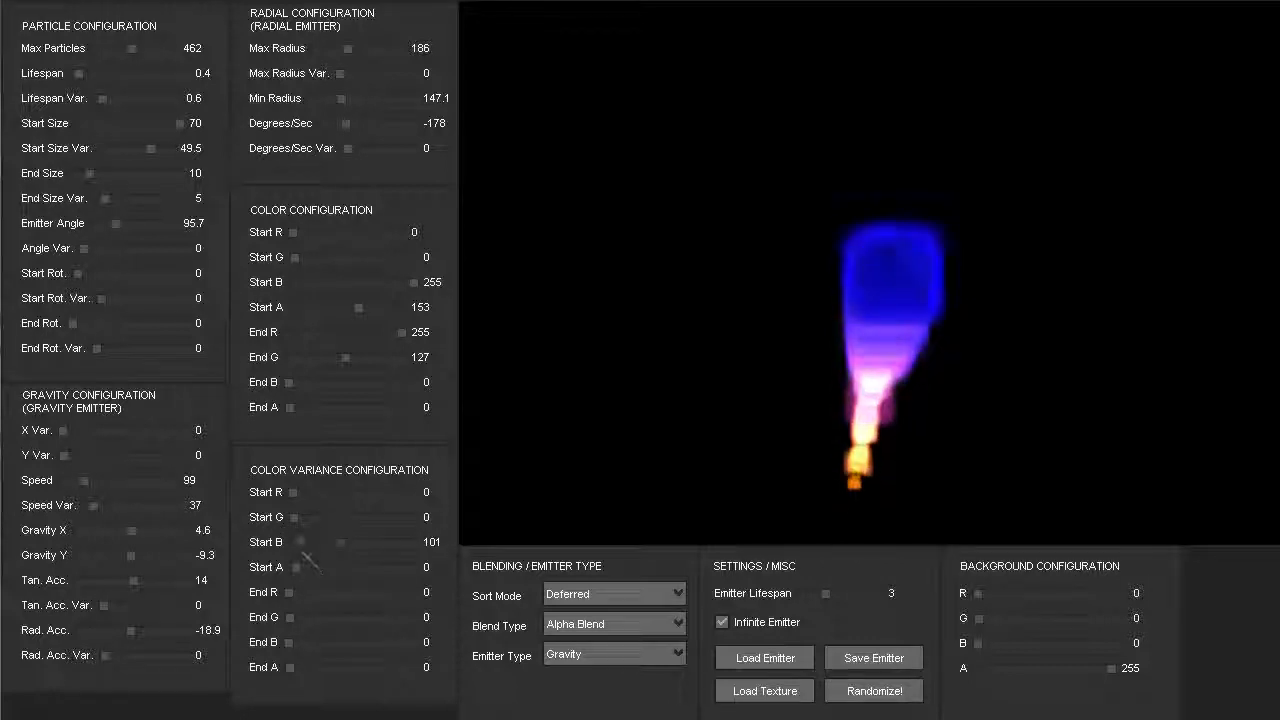
{"action": "left_click", "coordinate": [293, 542]}
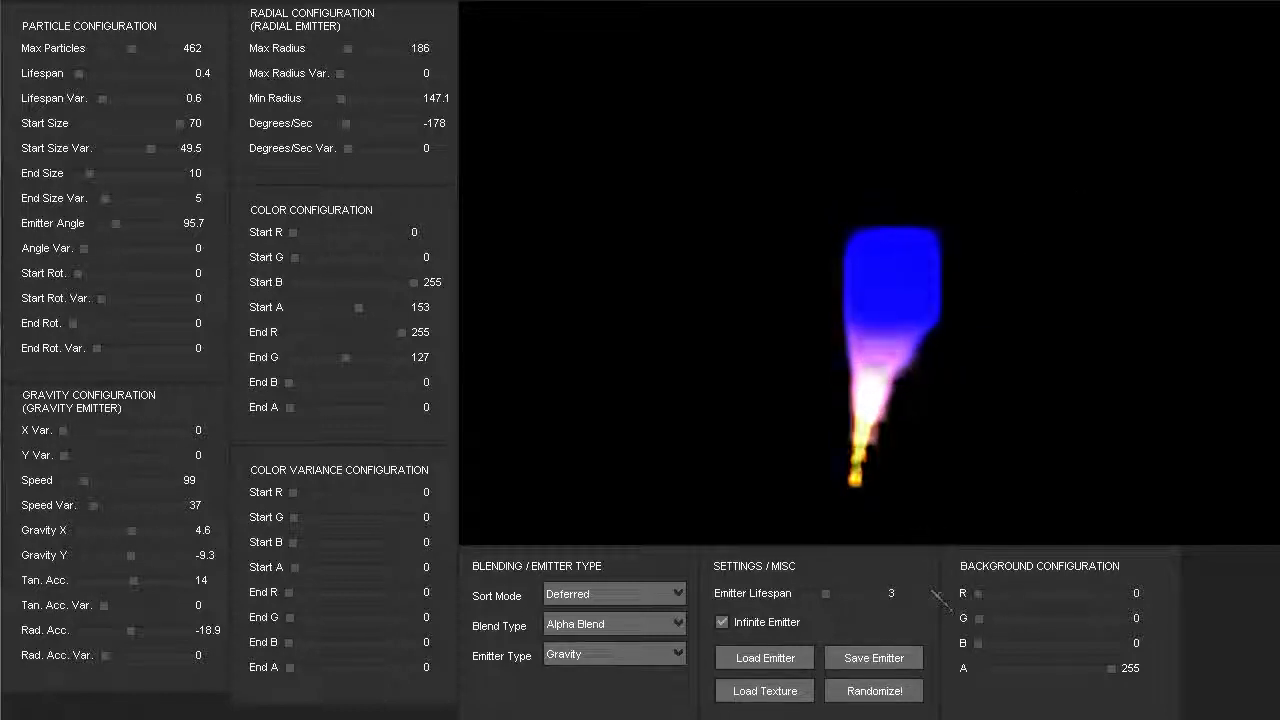
Save the emitter over the existing video_emitter.emitter file.
{"action": "left_click", "coordinate": [872, 658]}
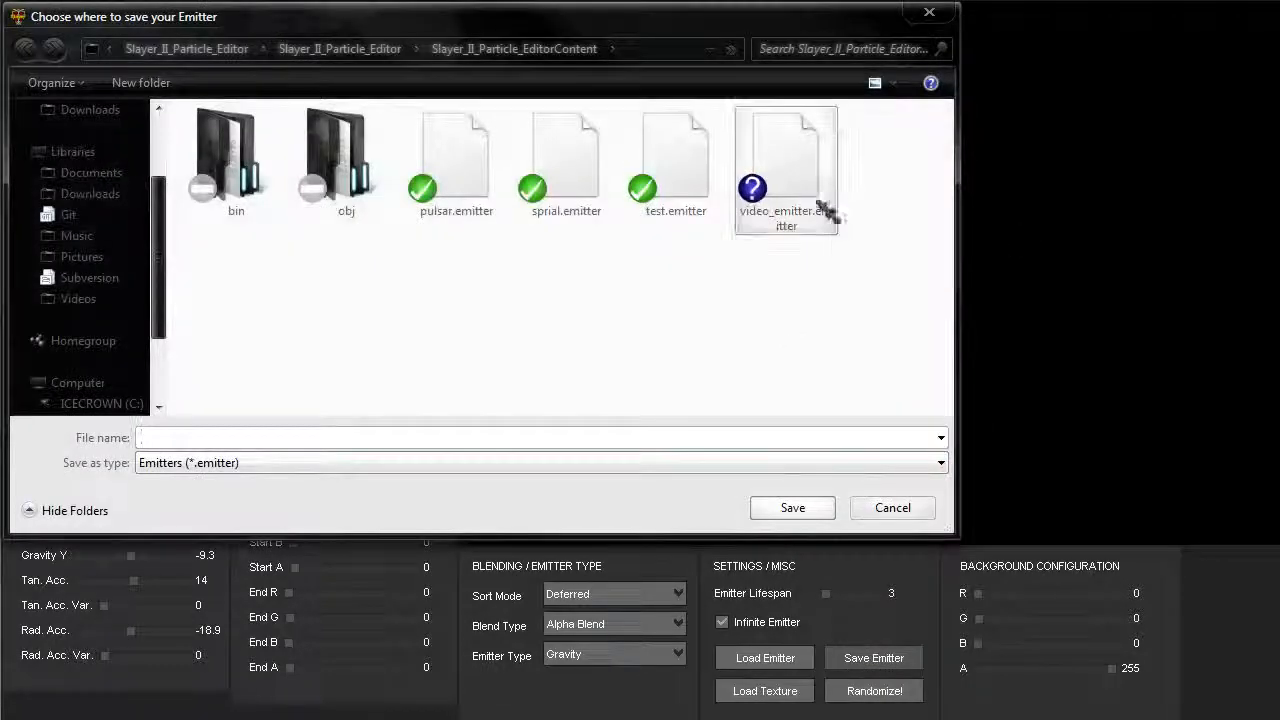
{"action": "left_click", "coordinate": [785, 170]}
{"action": "left_click", "coordinate": [788, 507]}
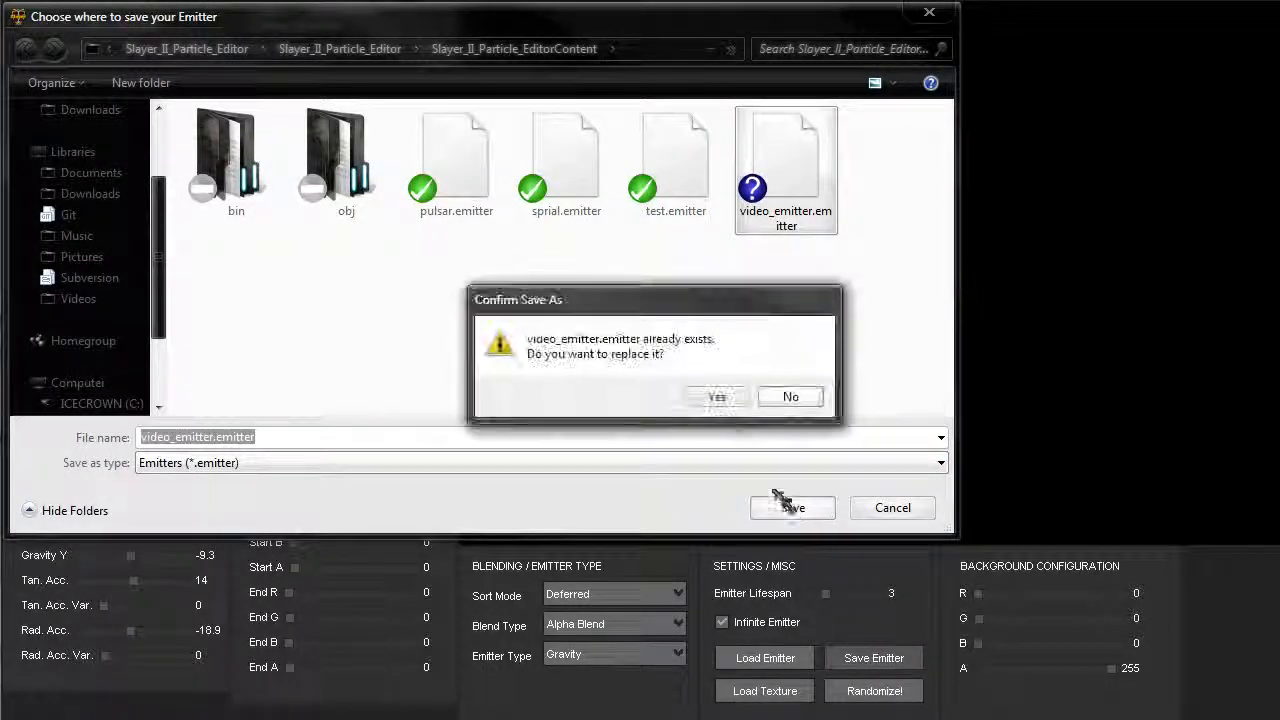
{"action": "left_click", "coordinate": [720, 397]}
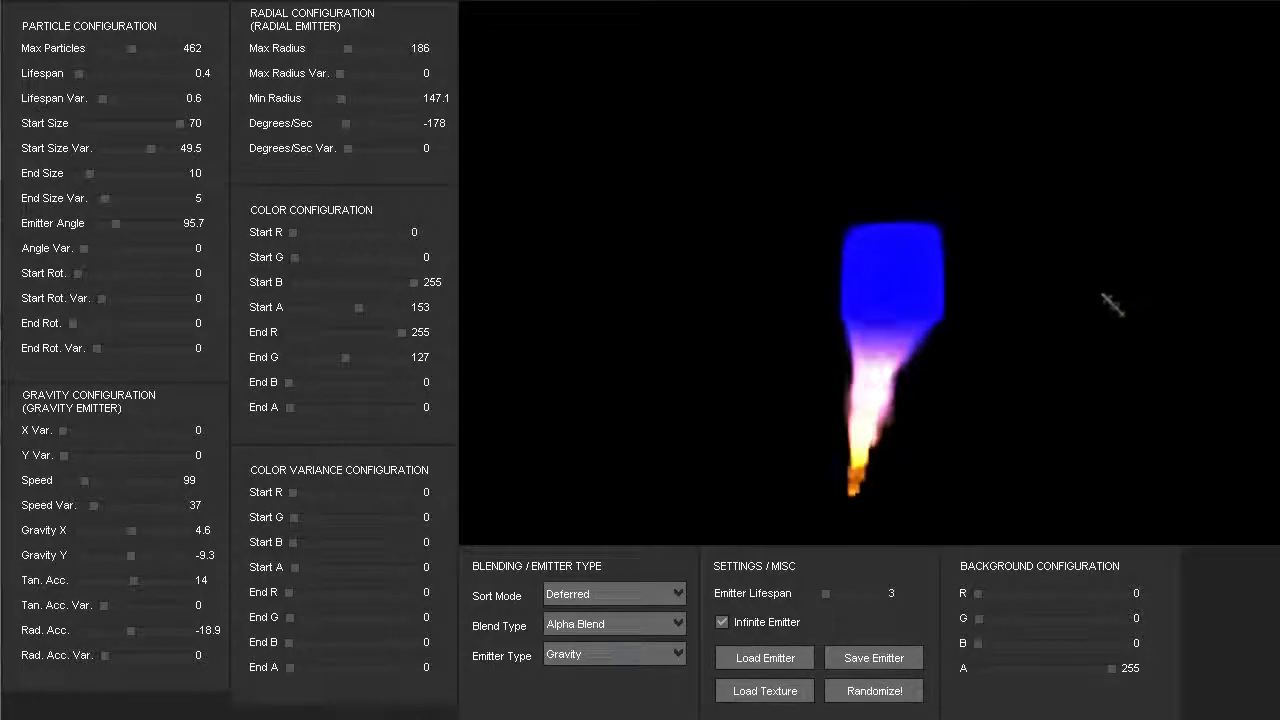
Randomize the emitter settings twice and load the saved video_emitter.emitter file.
{"action": "left_click", "coordinate": [862, 696]}
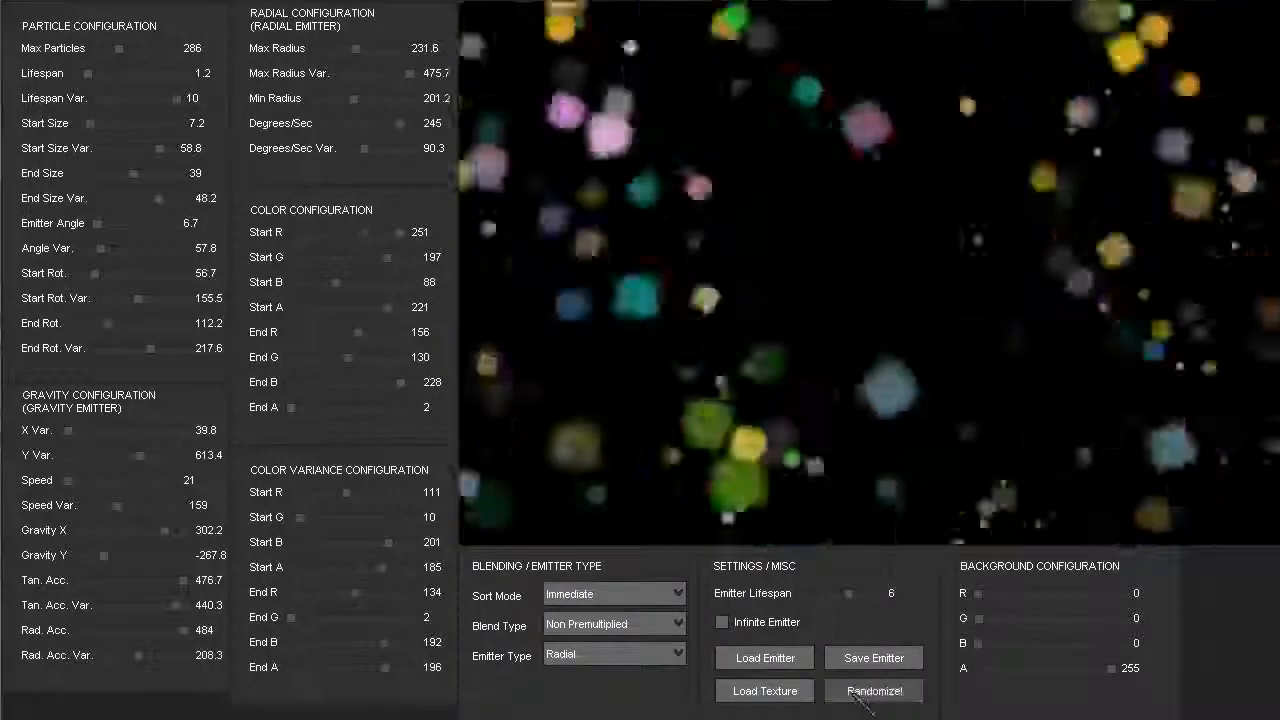
{"action": "left_click", "coordinate": [866, 692]}
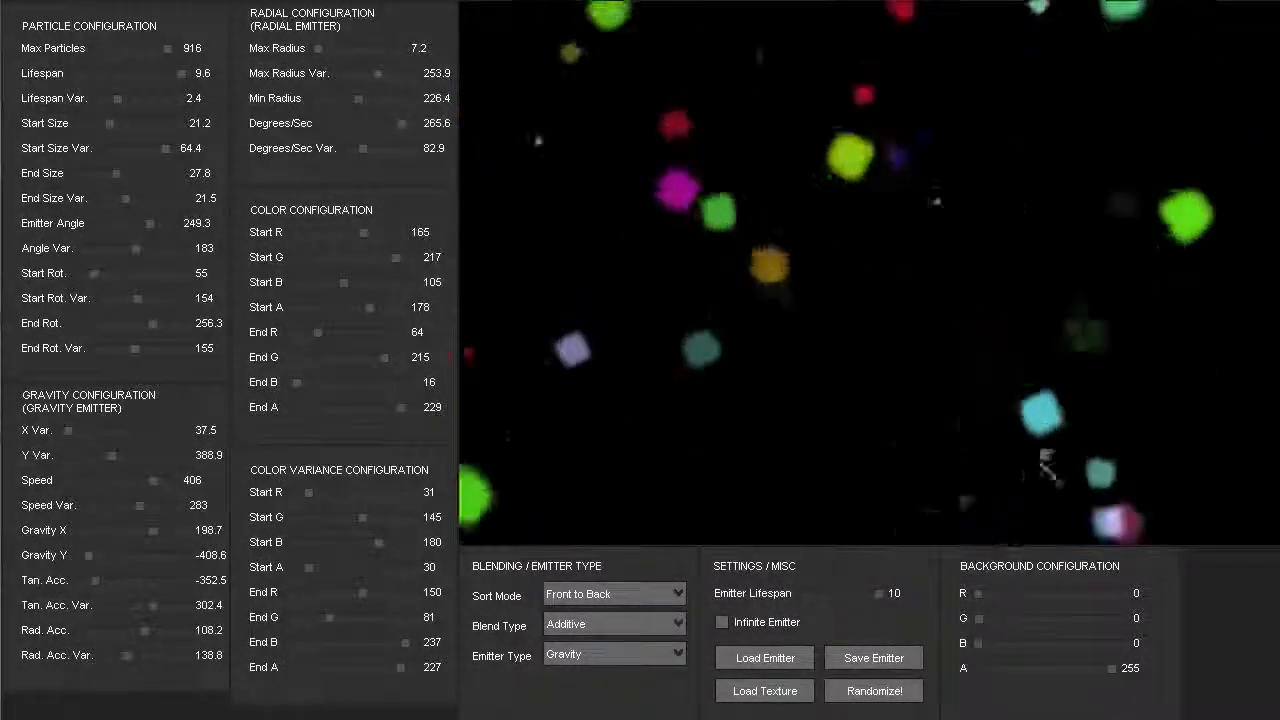
{"action": "left_click", "coordinate": [801, 659]}
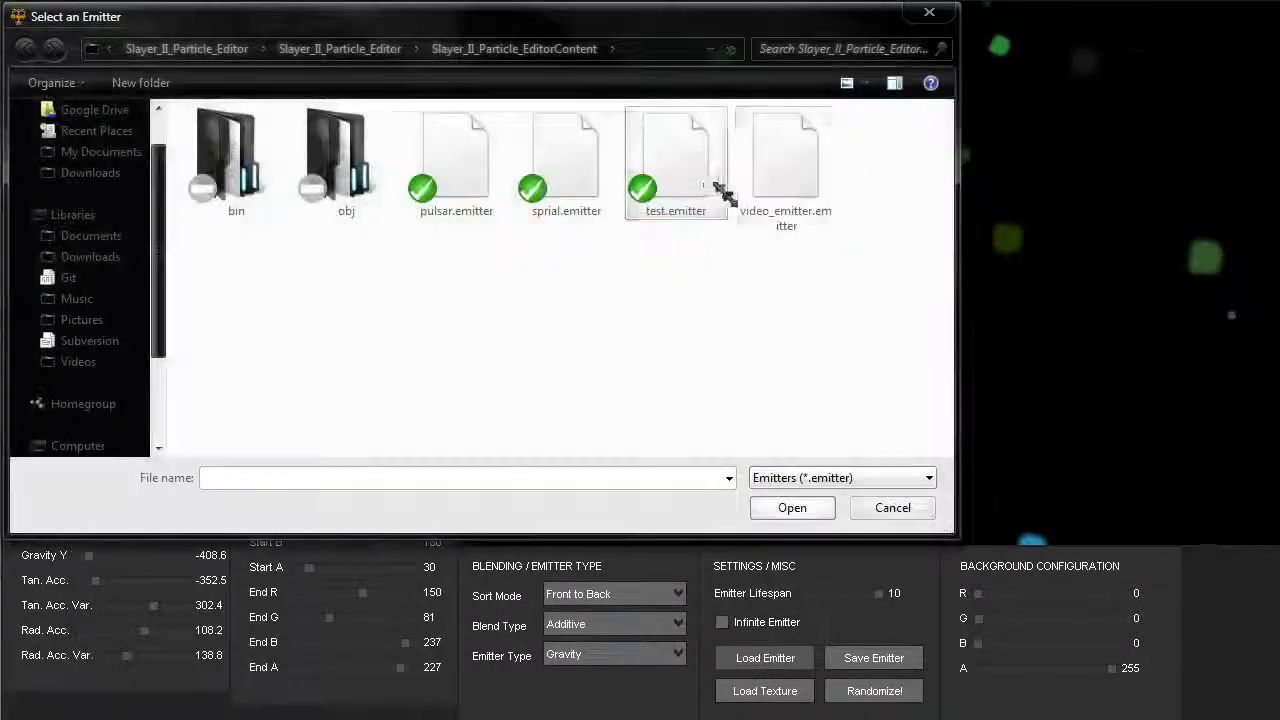
{"action": "left_click", "coordinate": [775, 160]}
{"action": "left_click", "coordinate": [792, 510]}
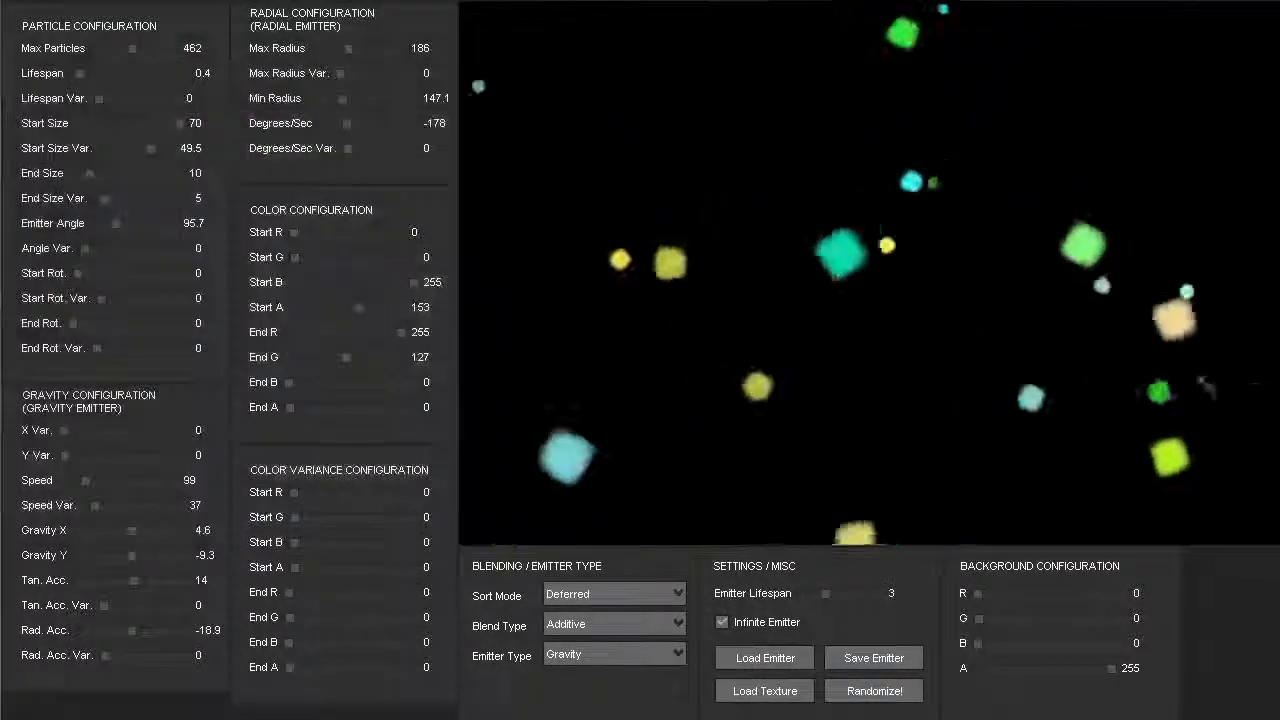